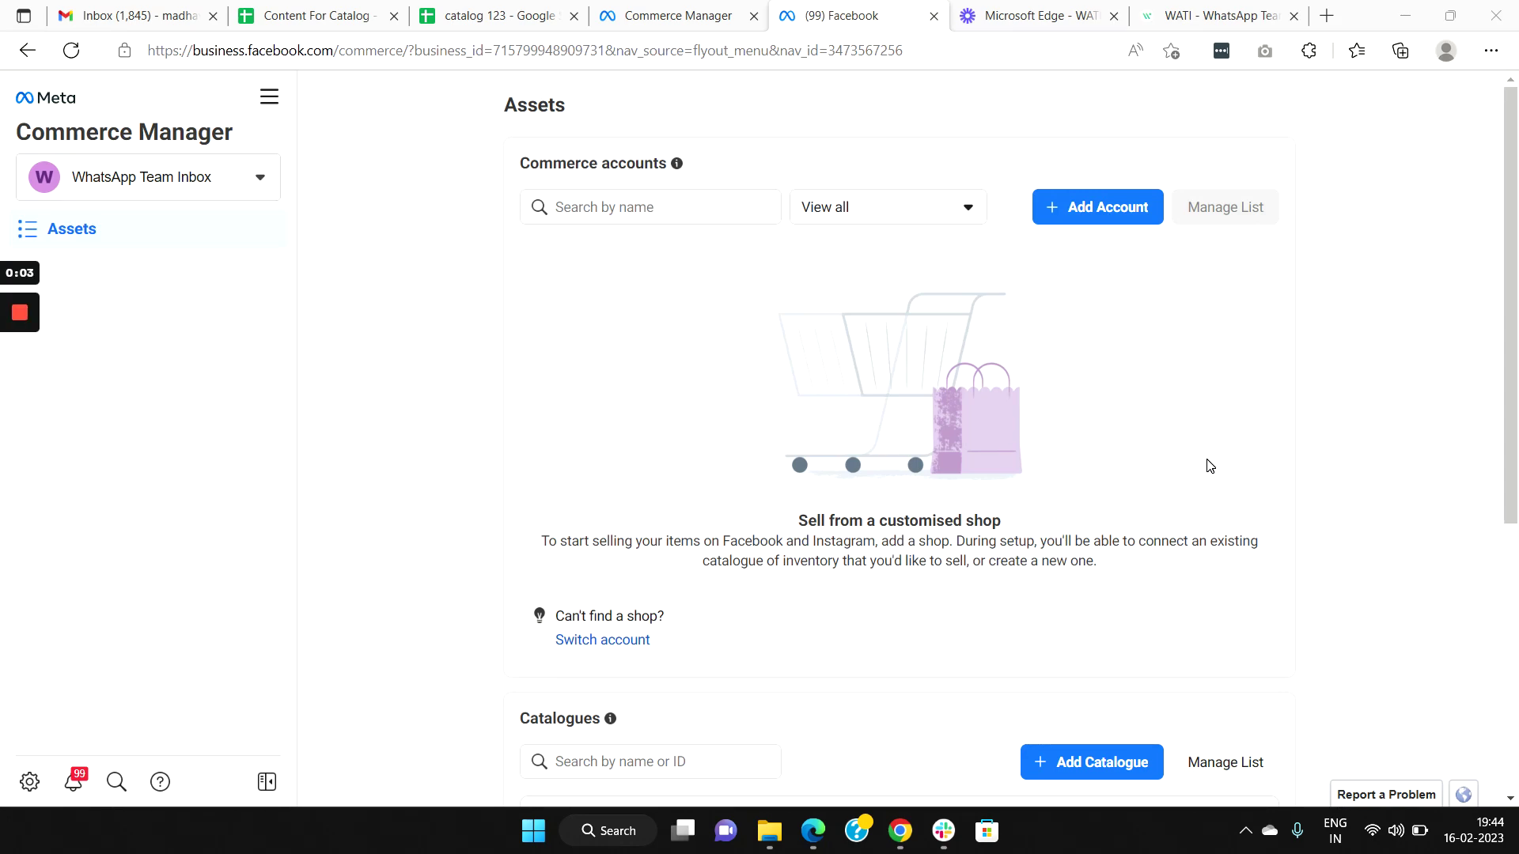
# - Choose the E-commerce catalogue type for uploaded product info and name it Catalogue_Products34567
pyautogui.scroll(-4, 1207, 465)
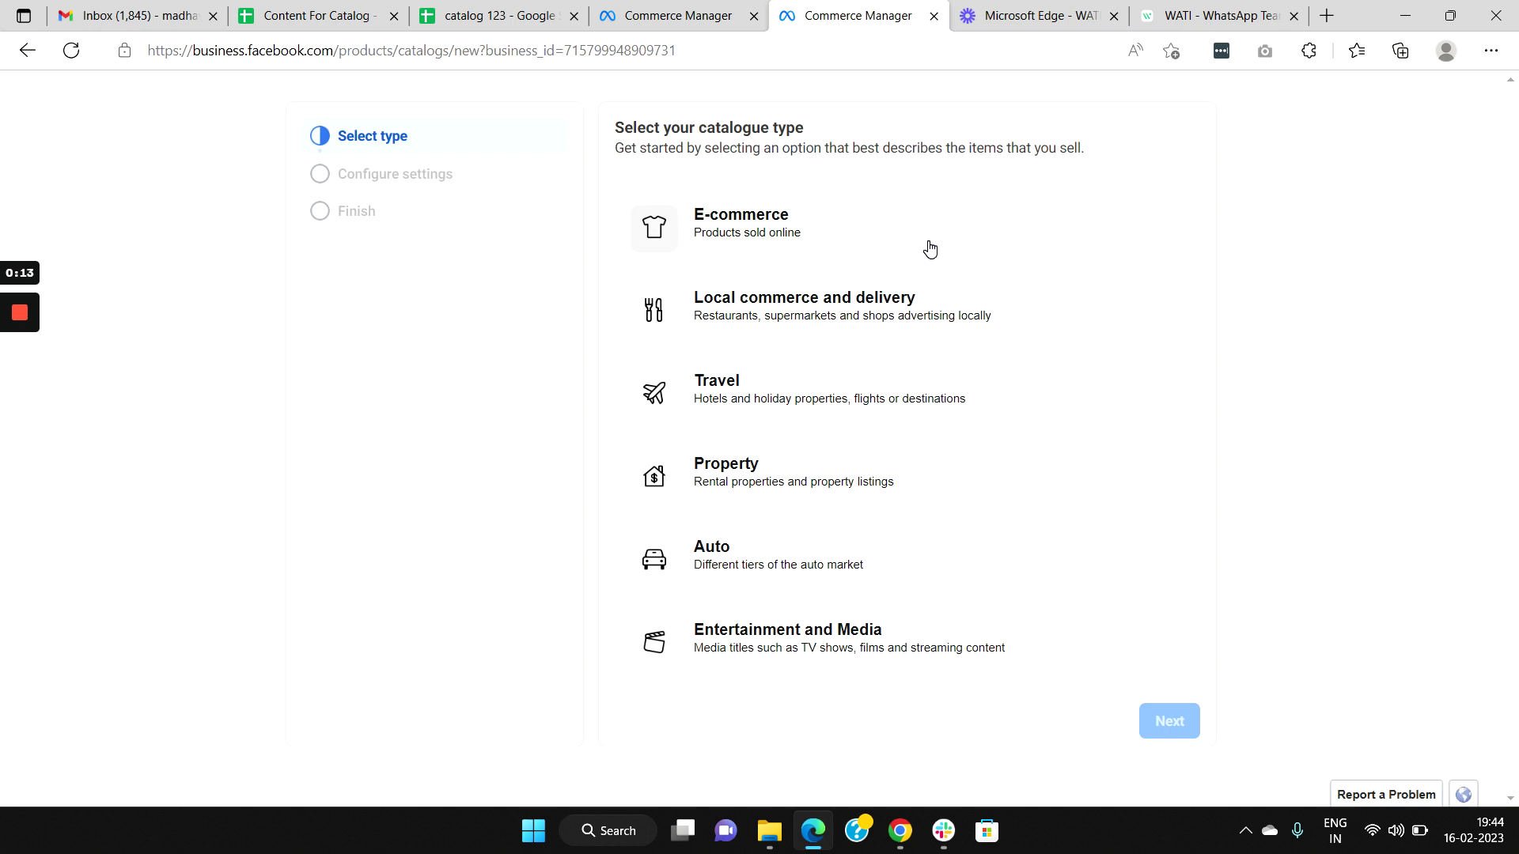
pyautogui.click(929, 250)
pyautogui.click(1175, 758)
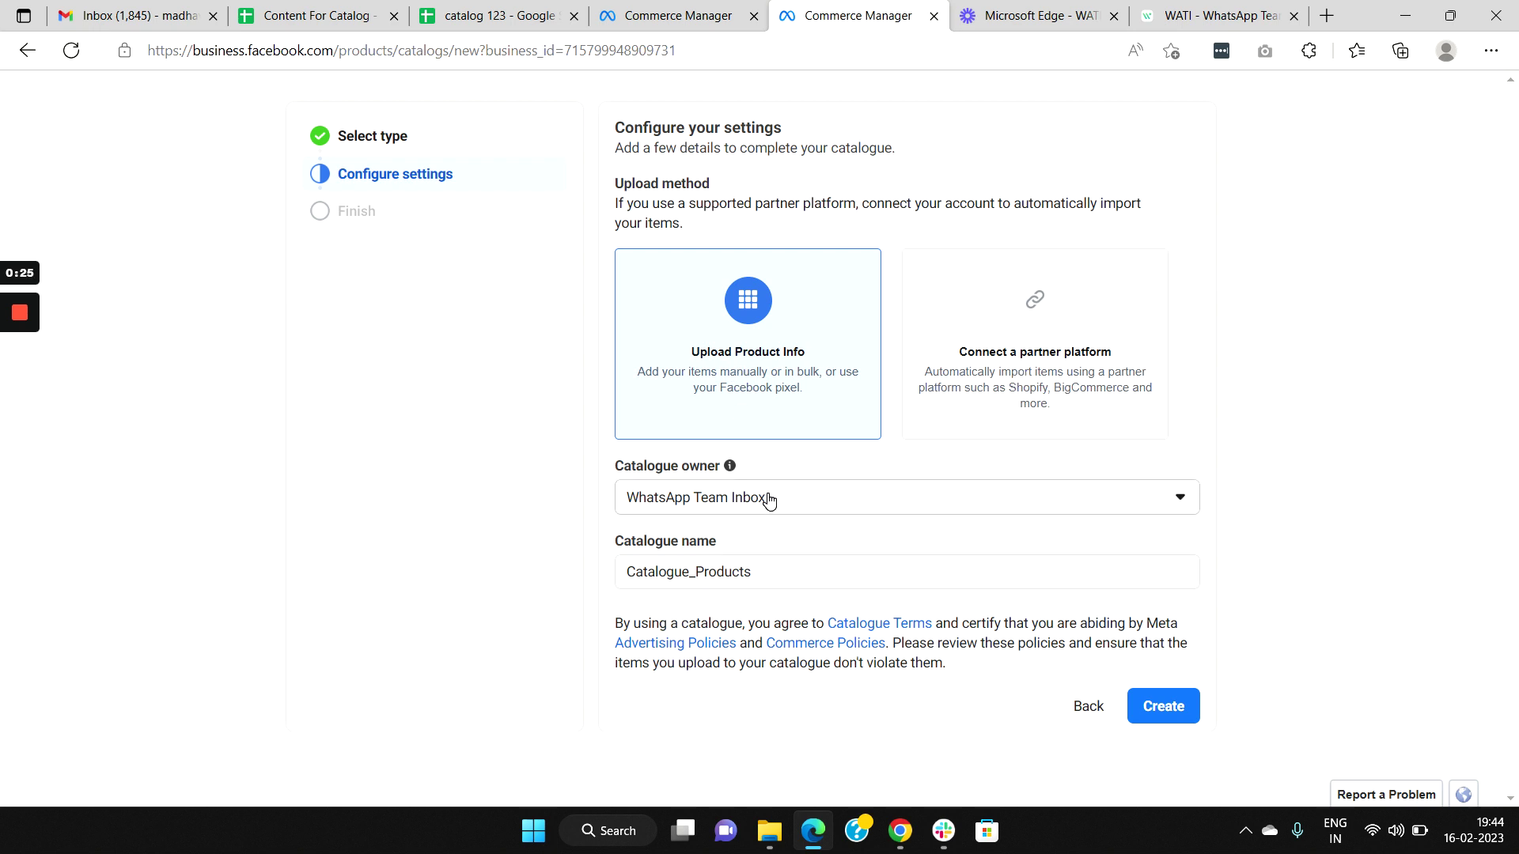
pyautogui.click(752, 571)
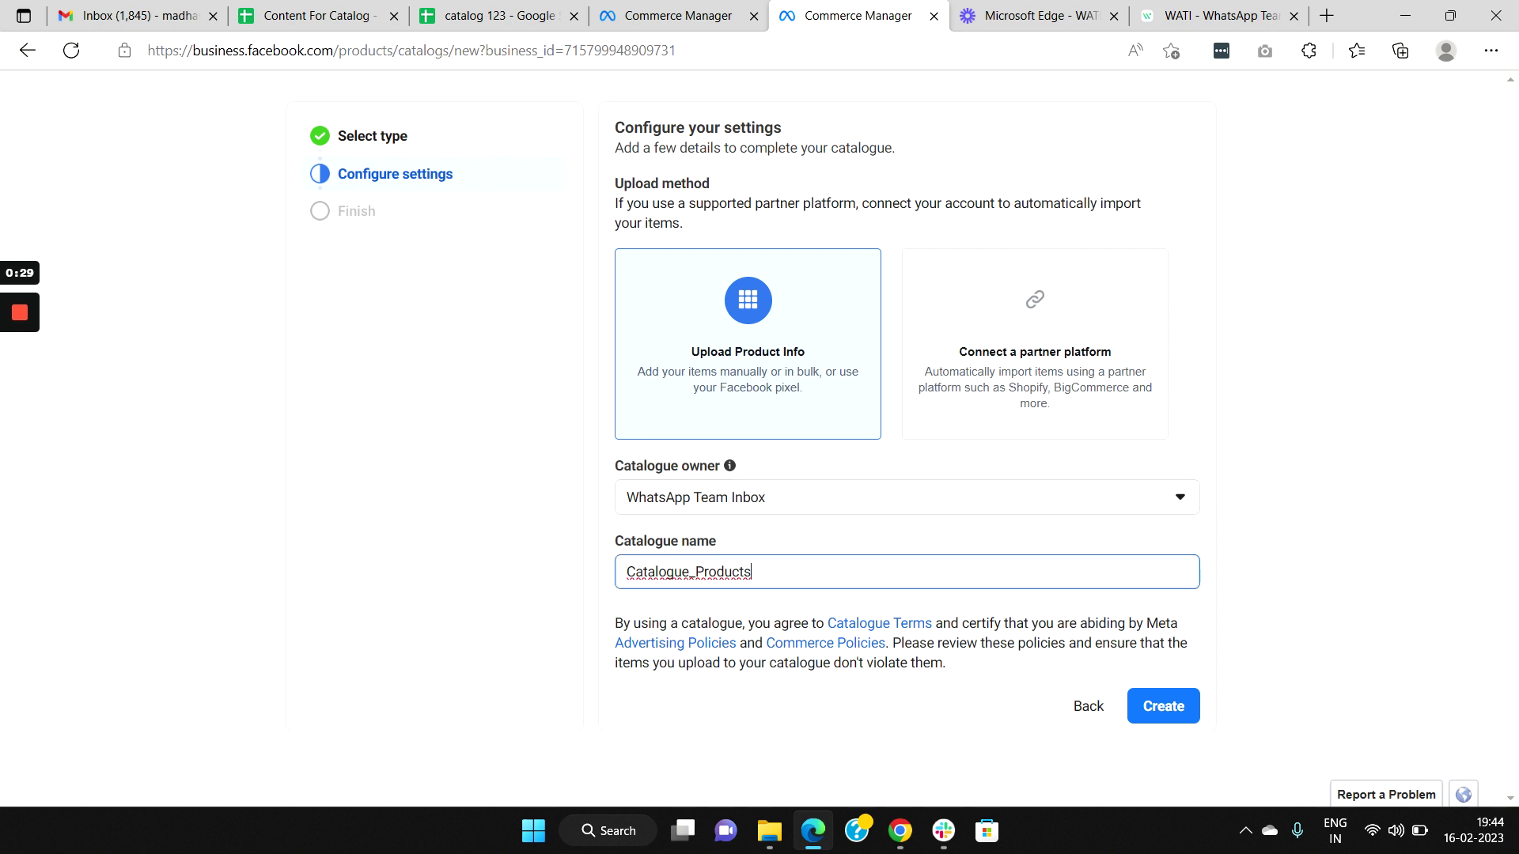
pyautogui.write('34567')
# - Create the Catalogue_Products34567 catalogue and open its empty overview page
pyautogui.click(1174, 718)
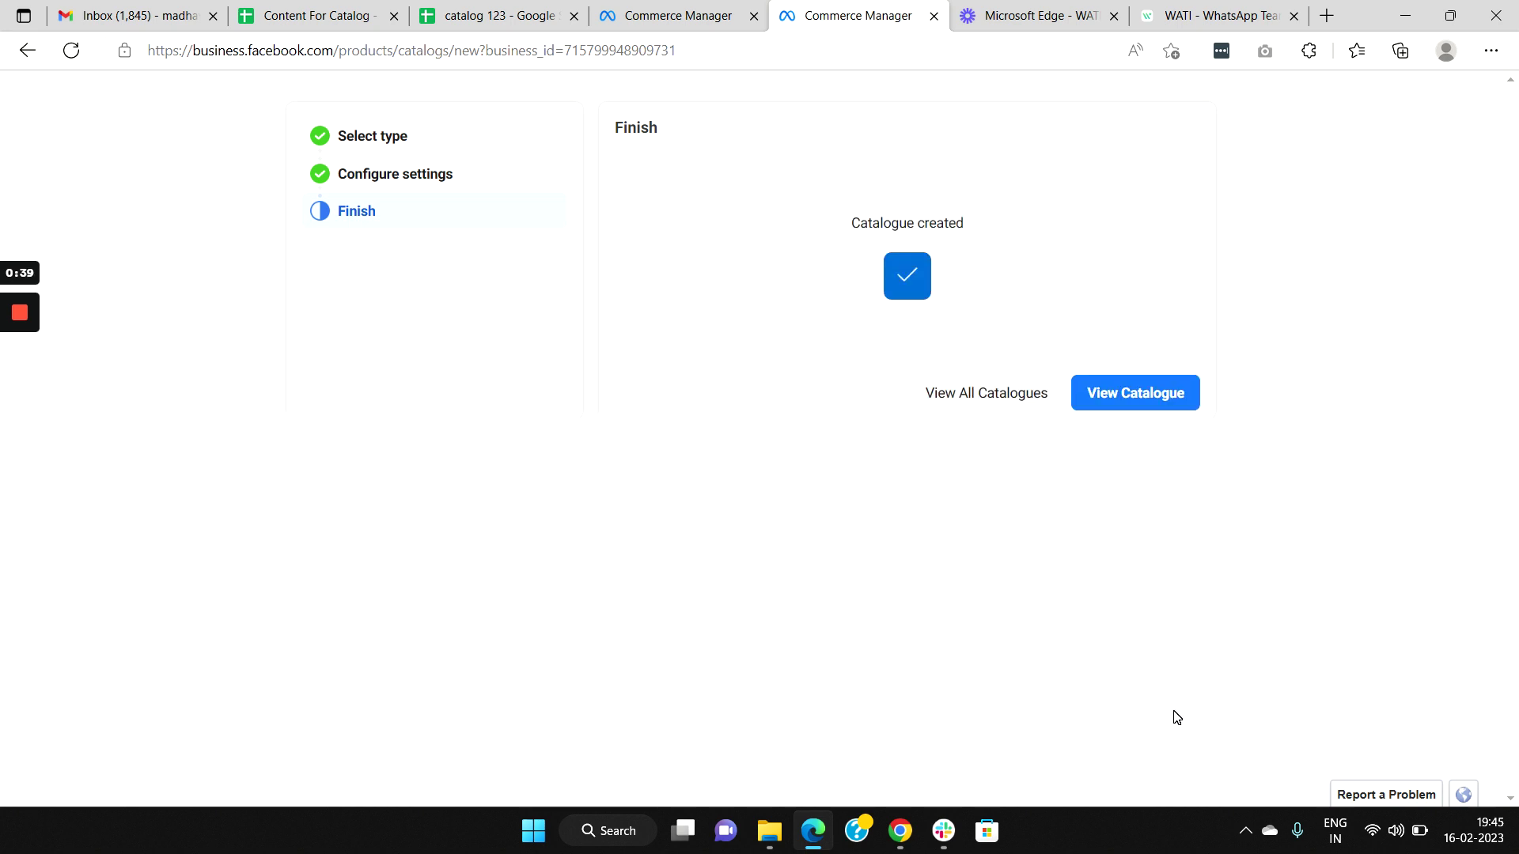
pyautogui.click(1135, 395)
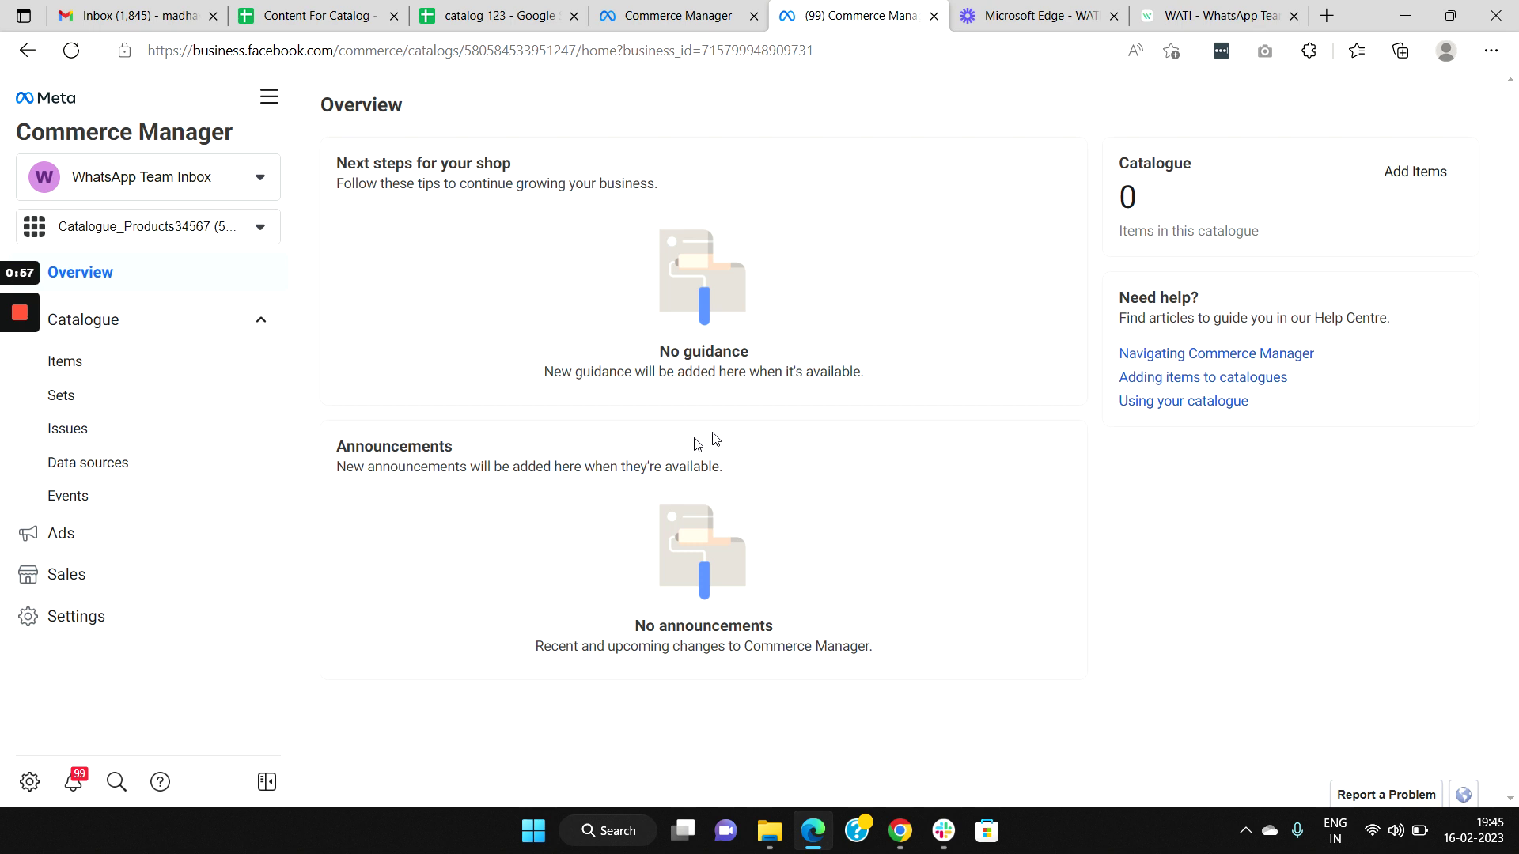
# - Add items via a data feed and download the Standard feed template as catalog_products (6).csv
pyautogui.click(1437, 173)
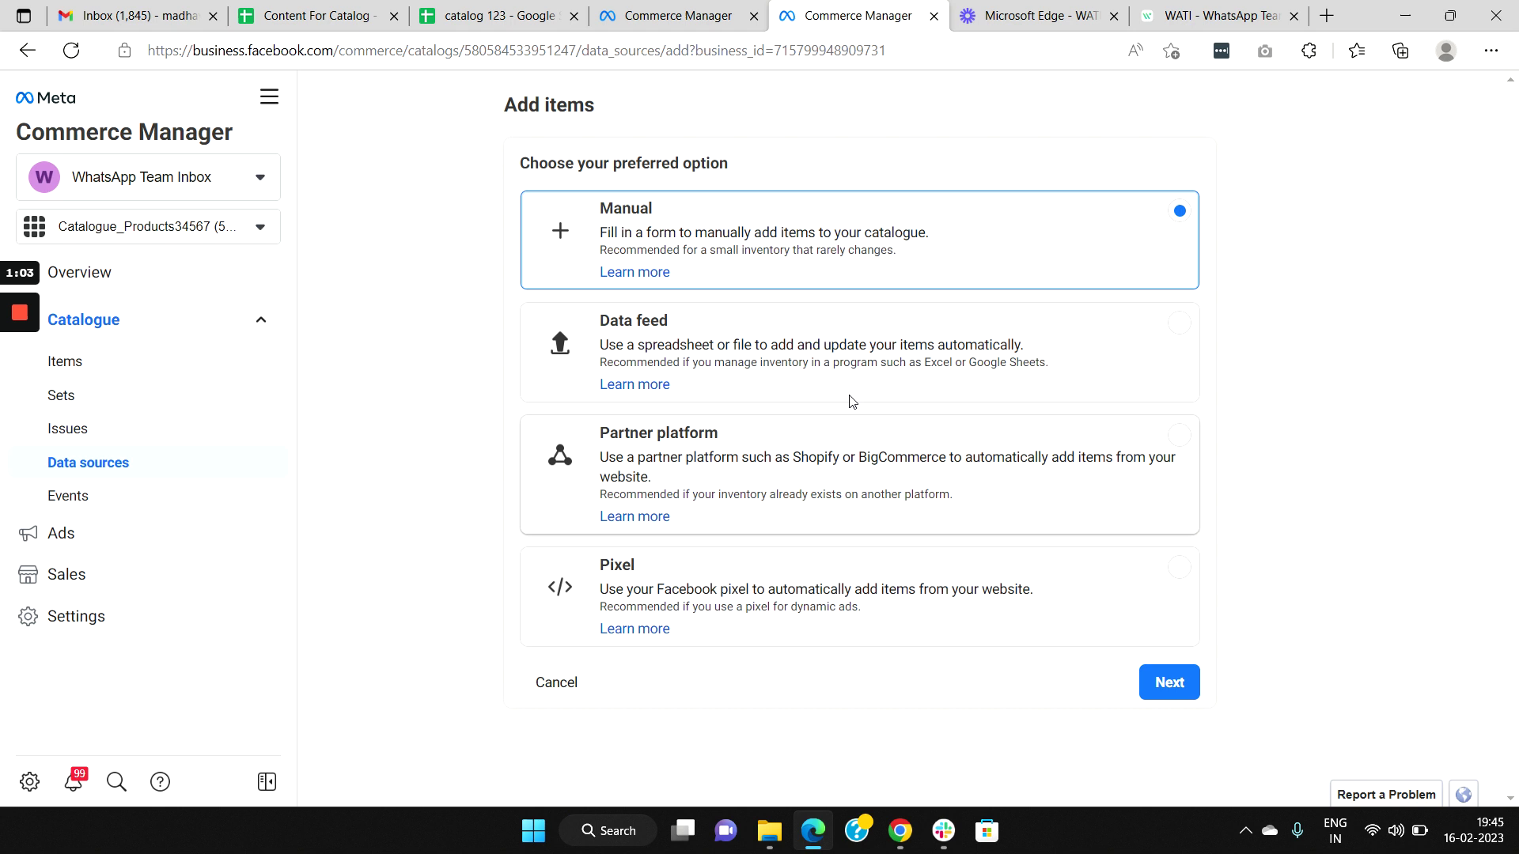
pyautogui.click(867, 354)
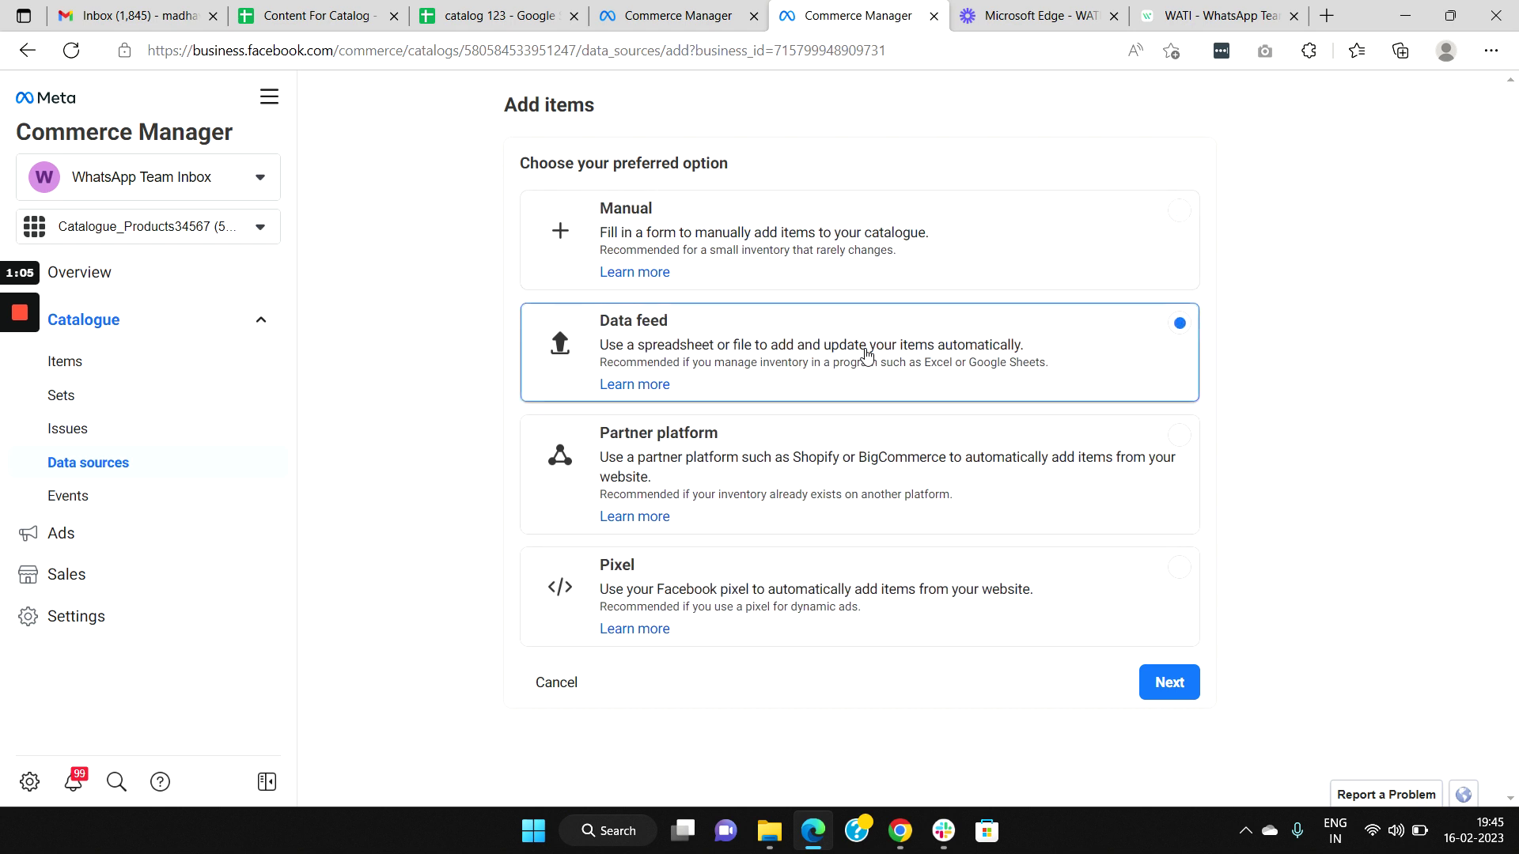
pyautogui.click(1190, 686)
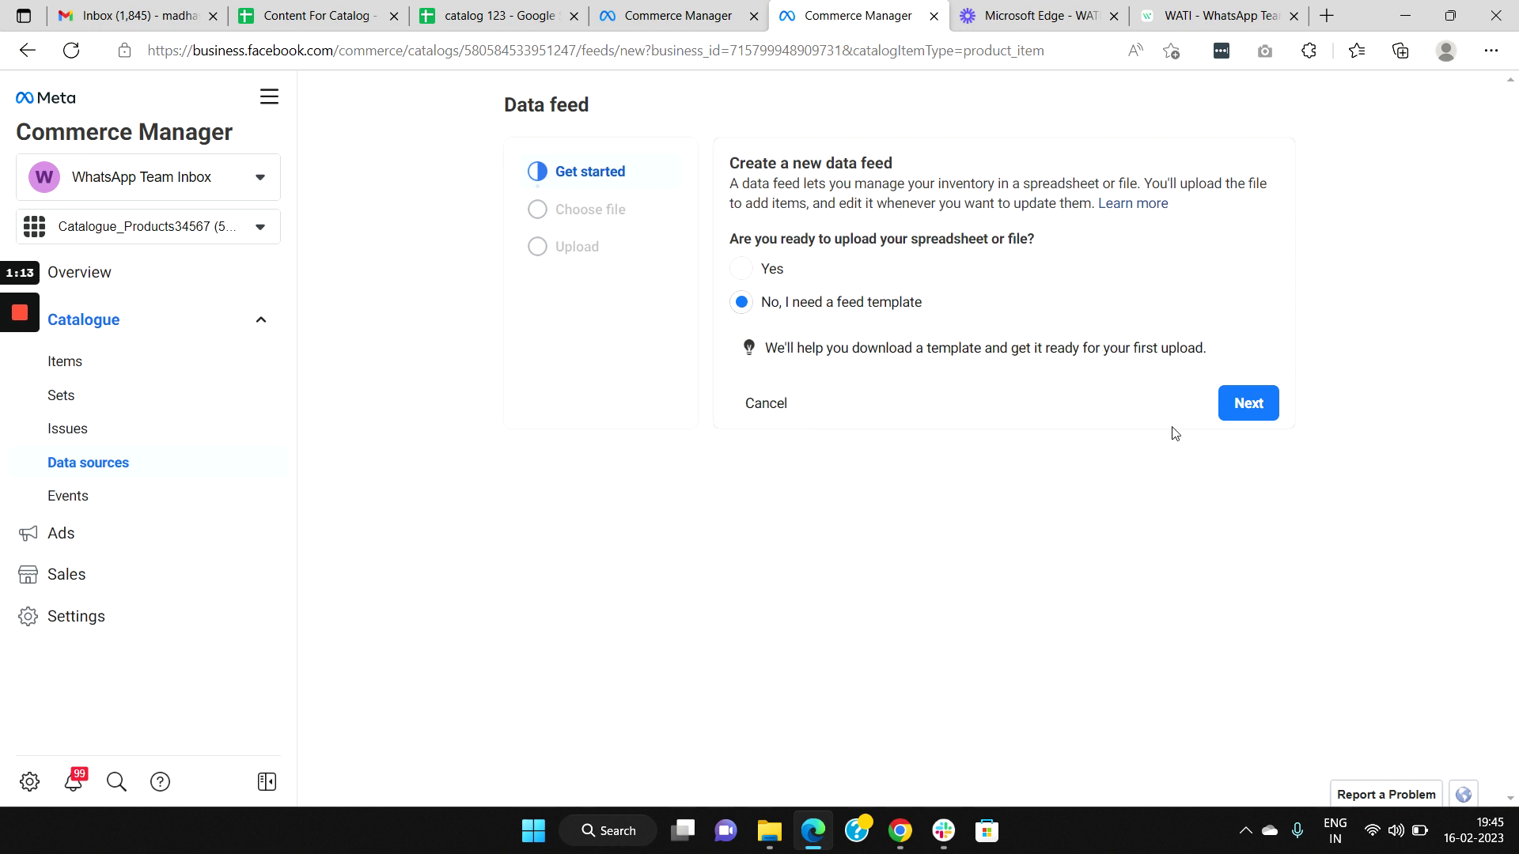
pyautogui.click(1245, 409)
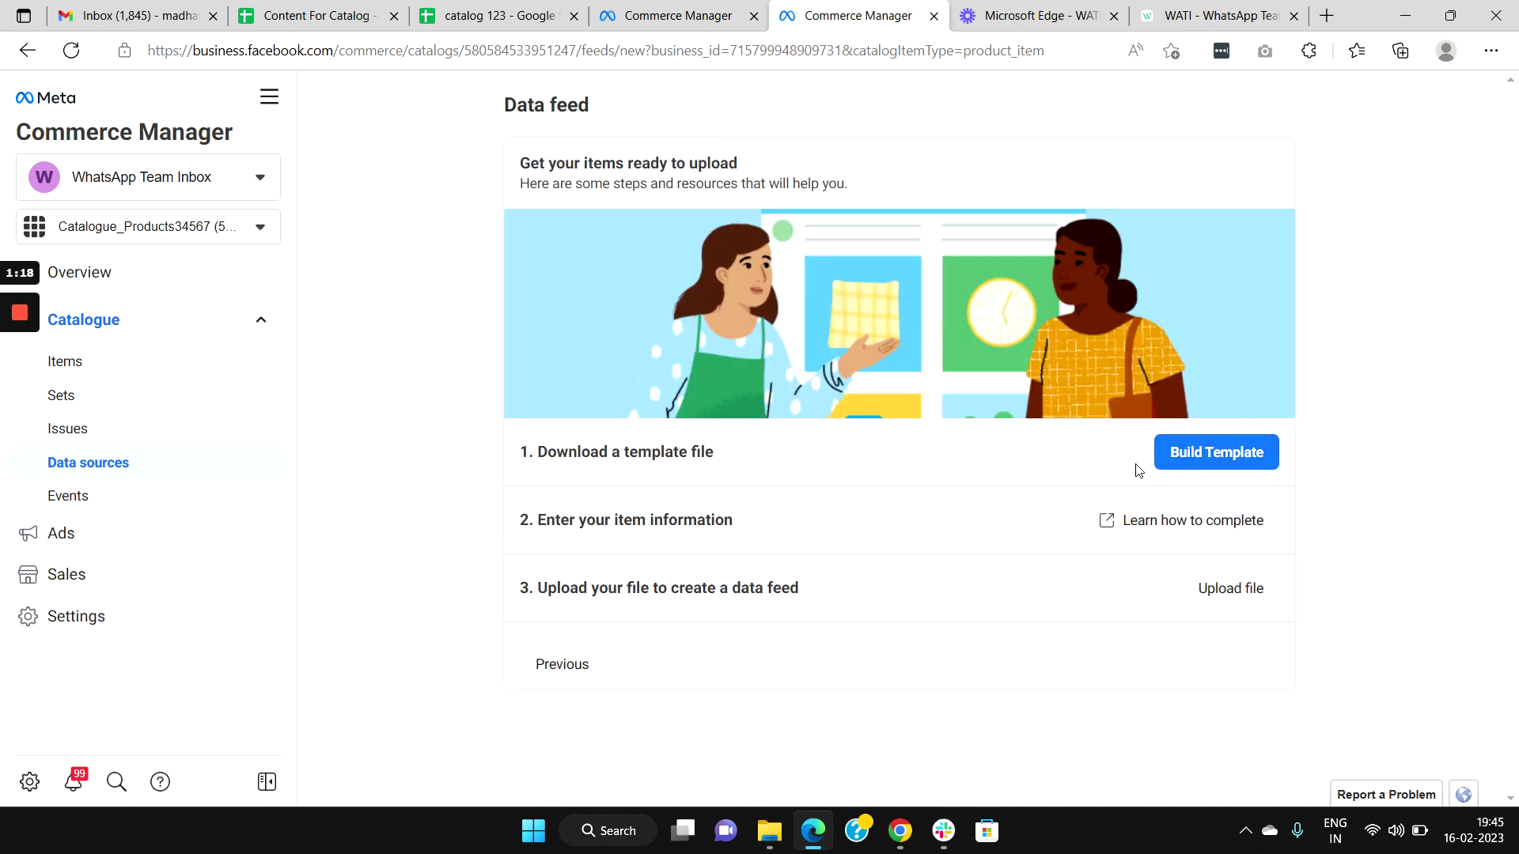
pyautogui.click(1215, 459)
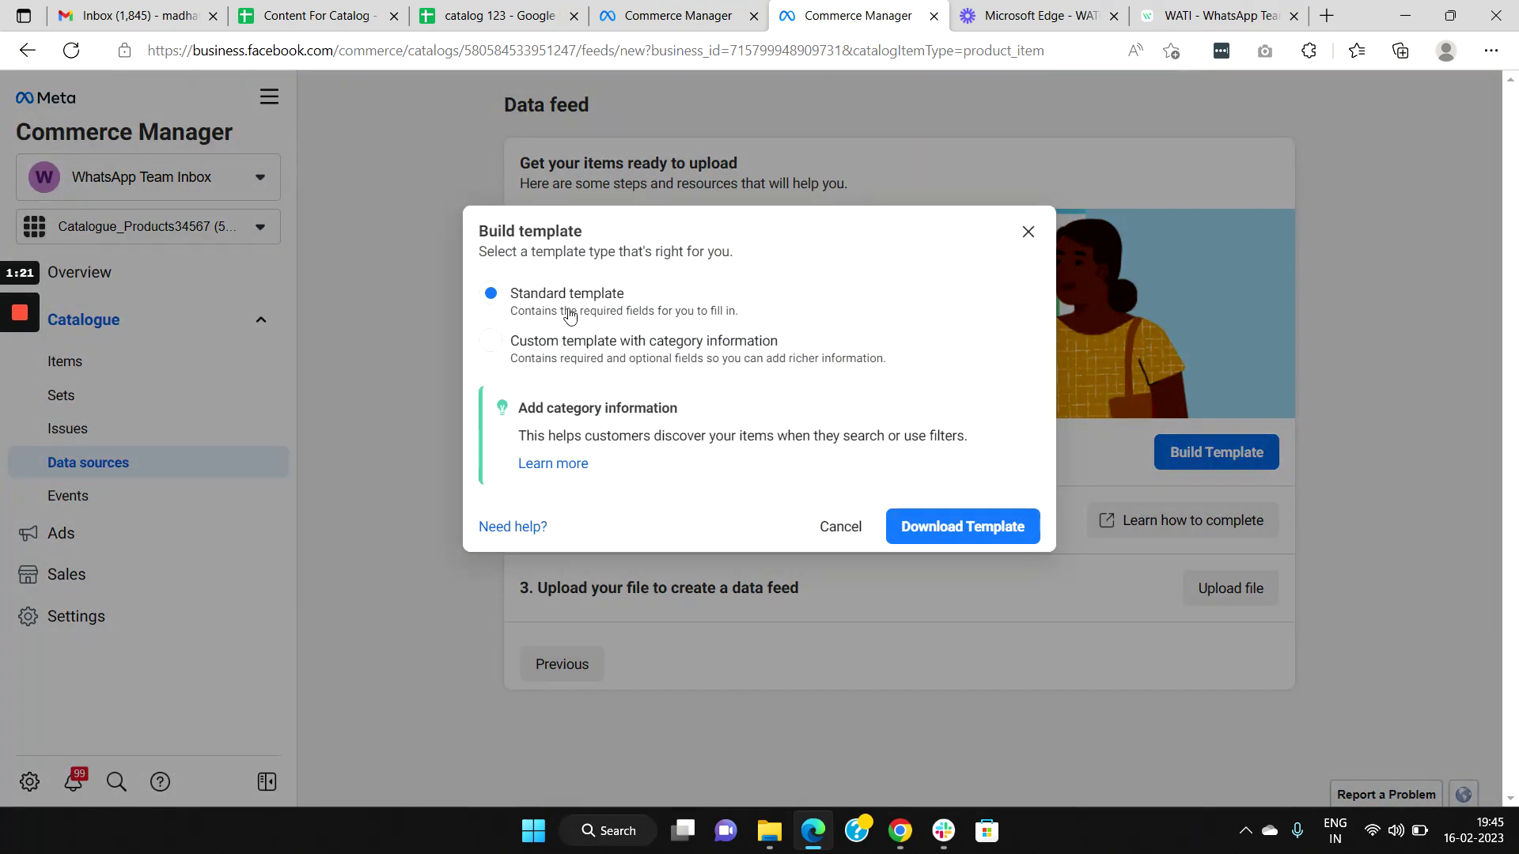
pyautogui.click(988, 540)
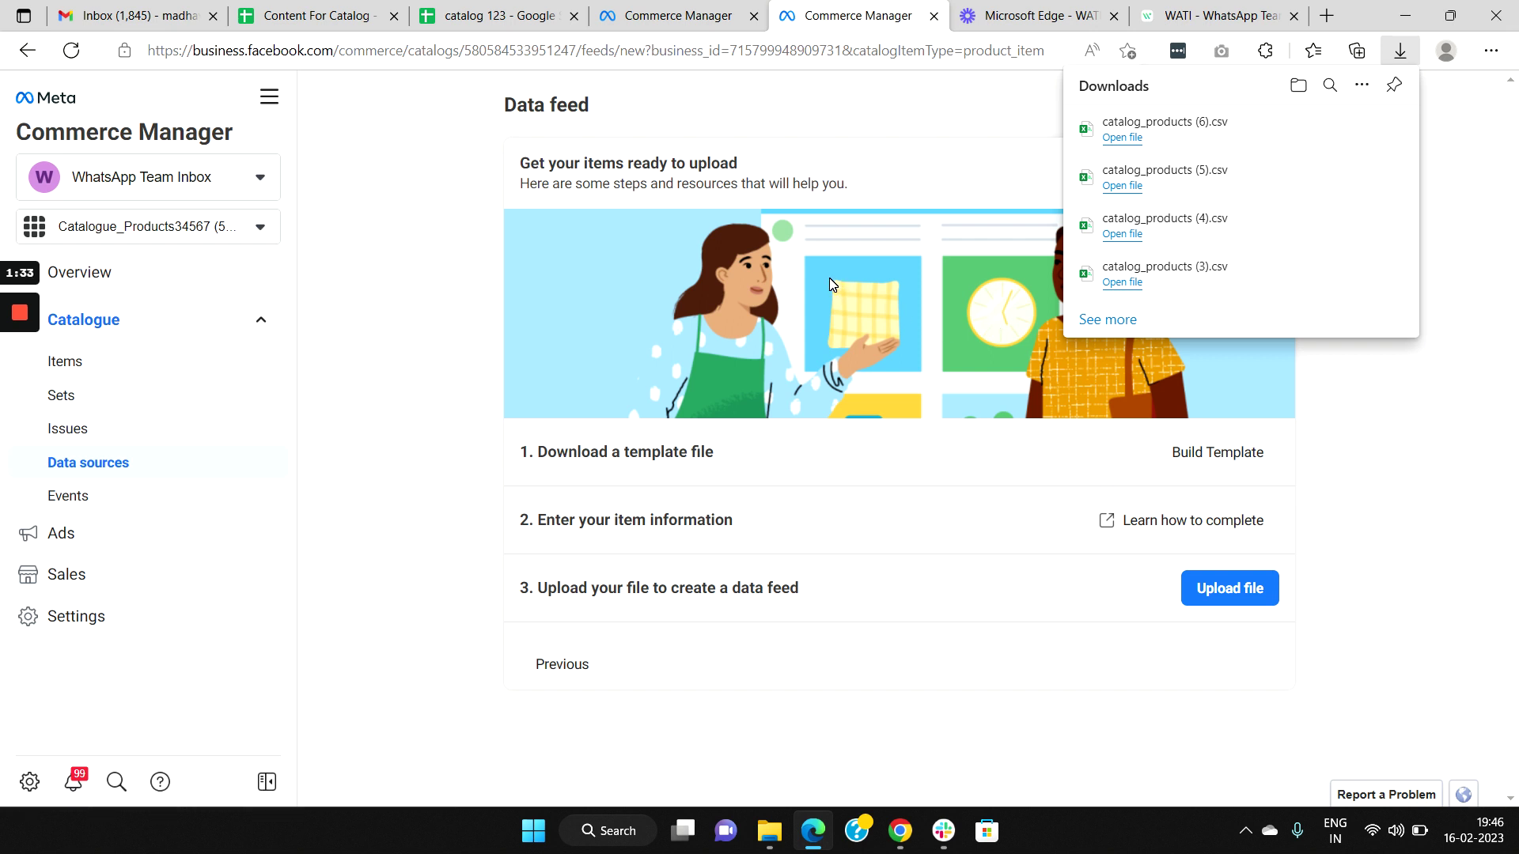
# - From the catalog 123 sheet, import catalog_products321.csv as a new spreadsheet
pyautogui.click(507, 16)
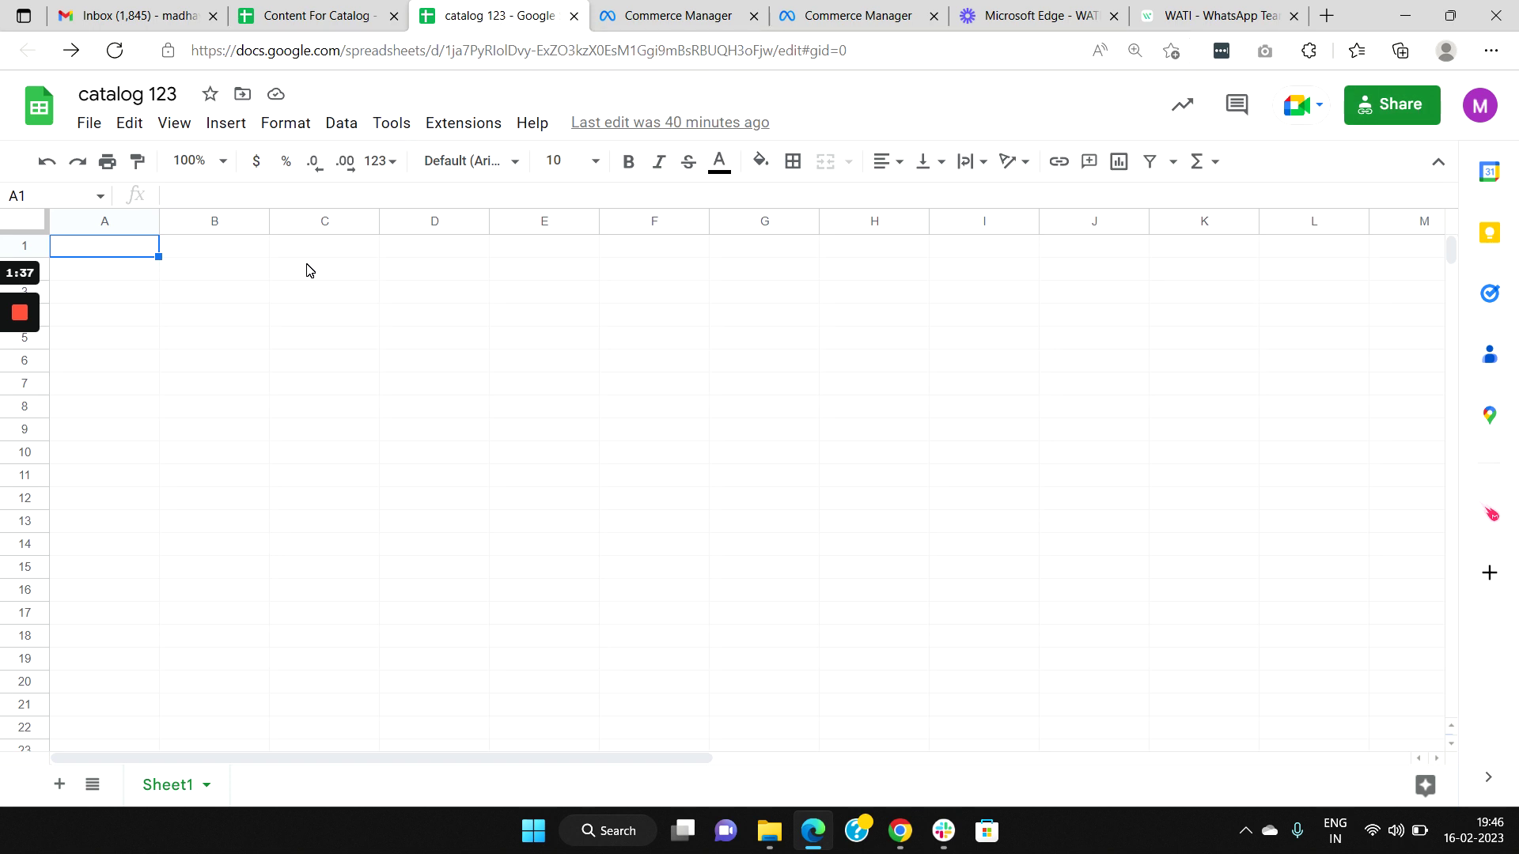
pyautogui.click(89, 124)
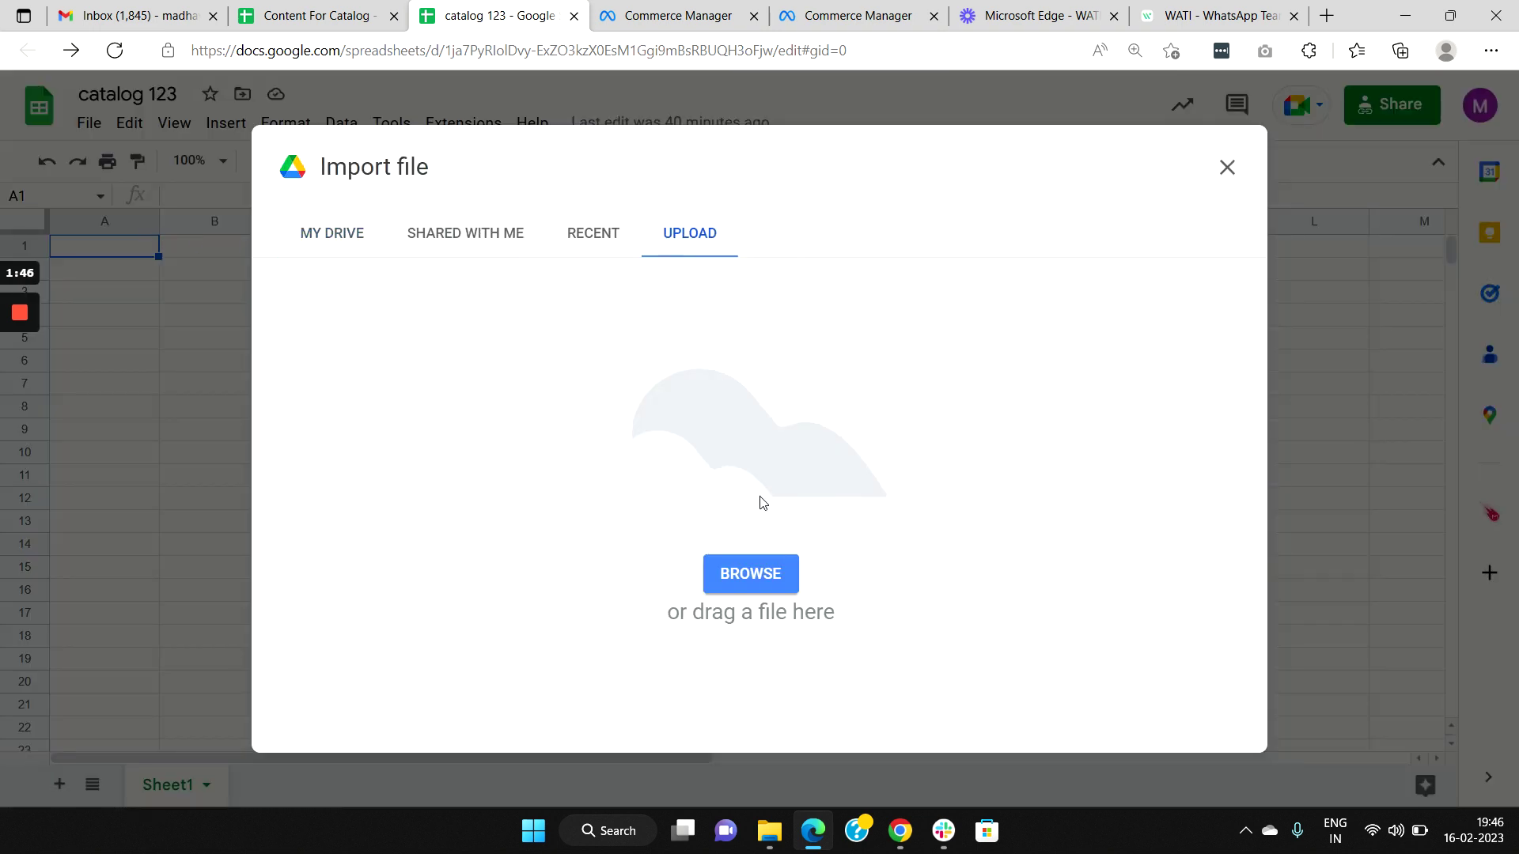
pyautogui.click(788, 569)
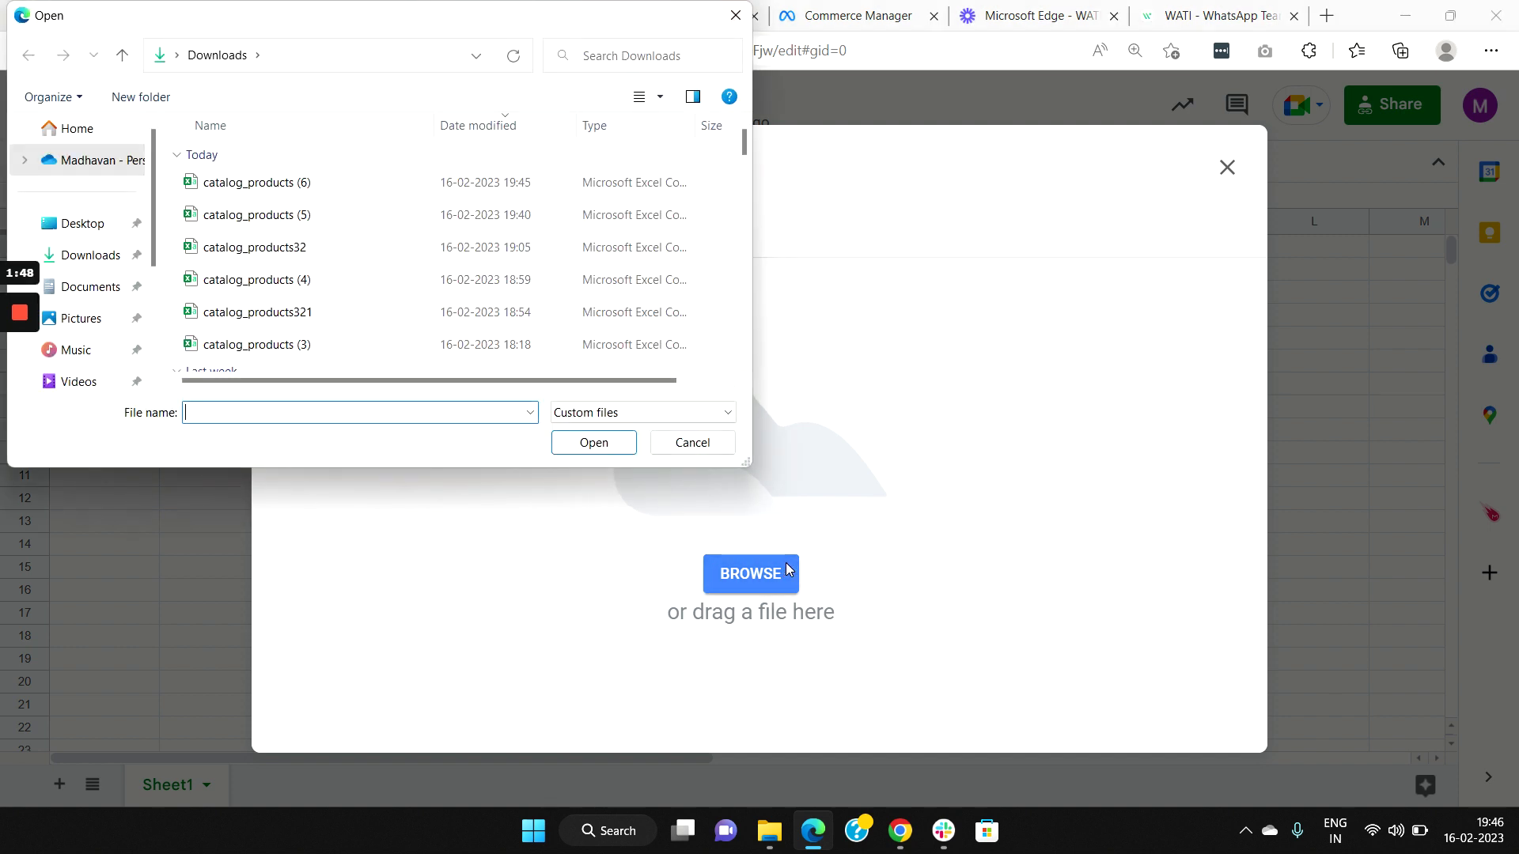
pyautogui.click(326, 320)
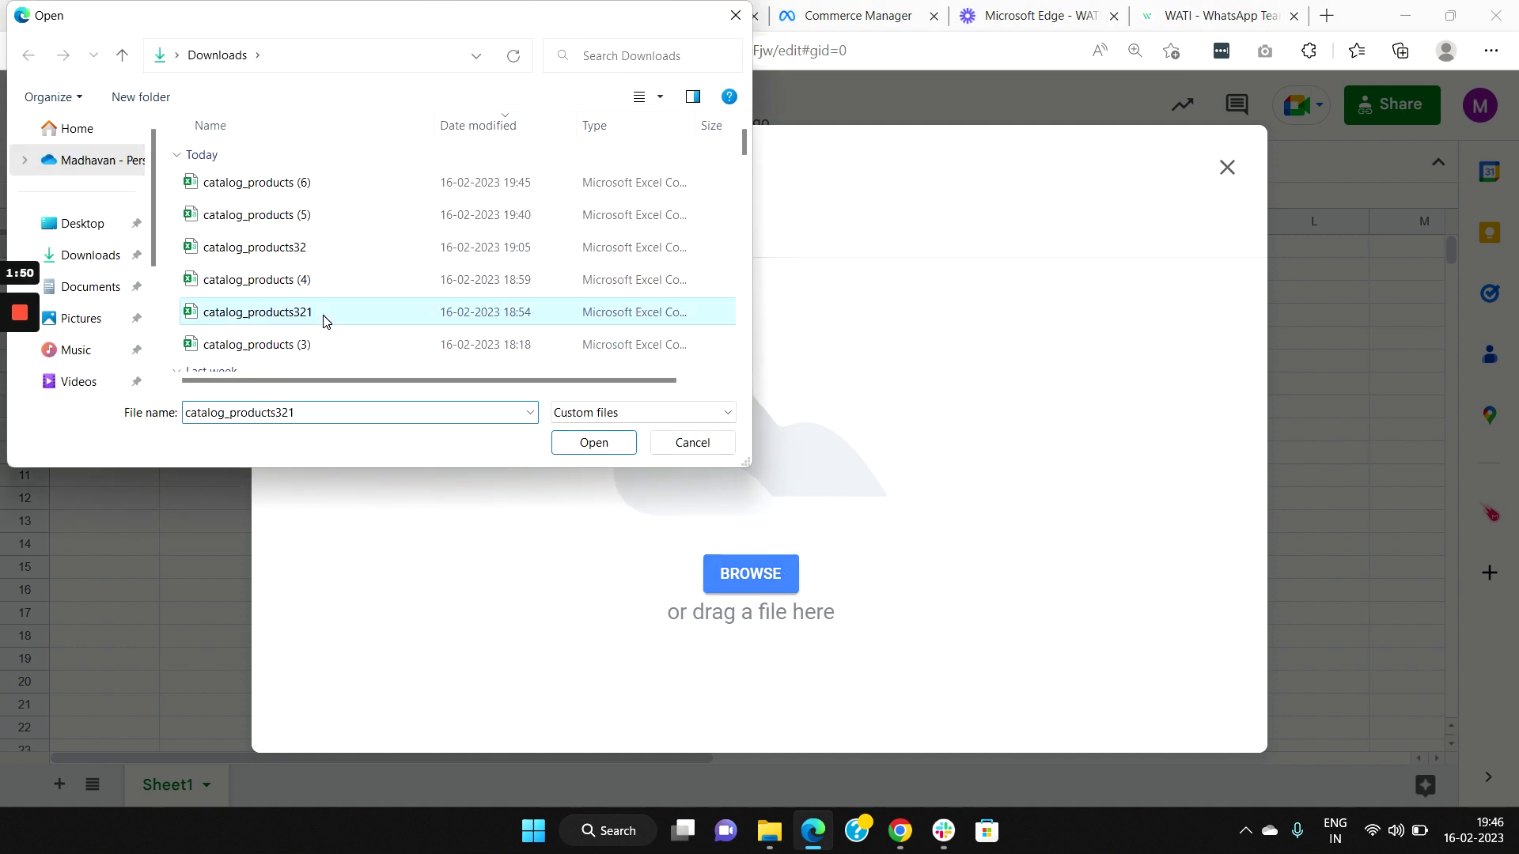
pyautogui.click(594, 443)
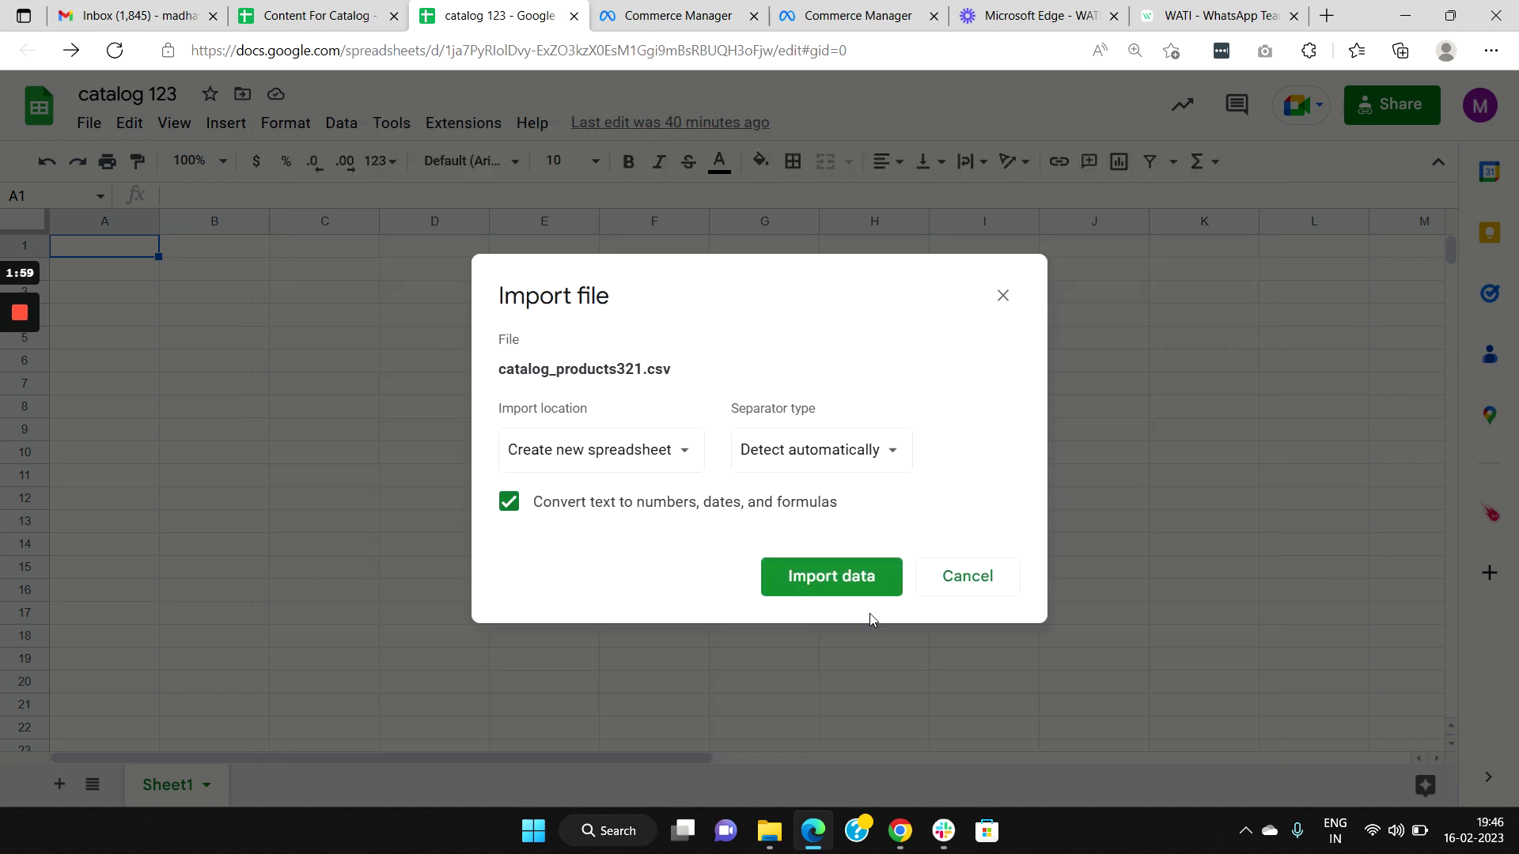
pyautogui.click(866, 577)
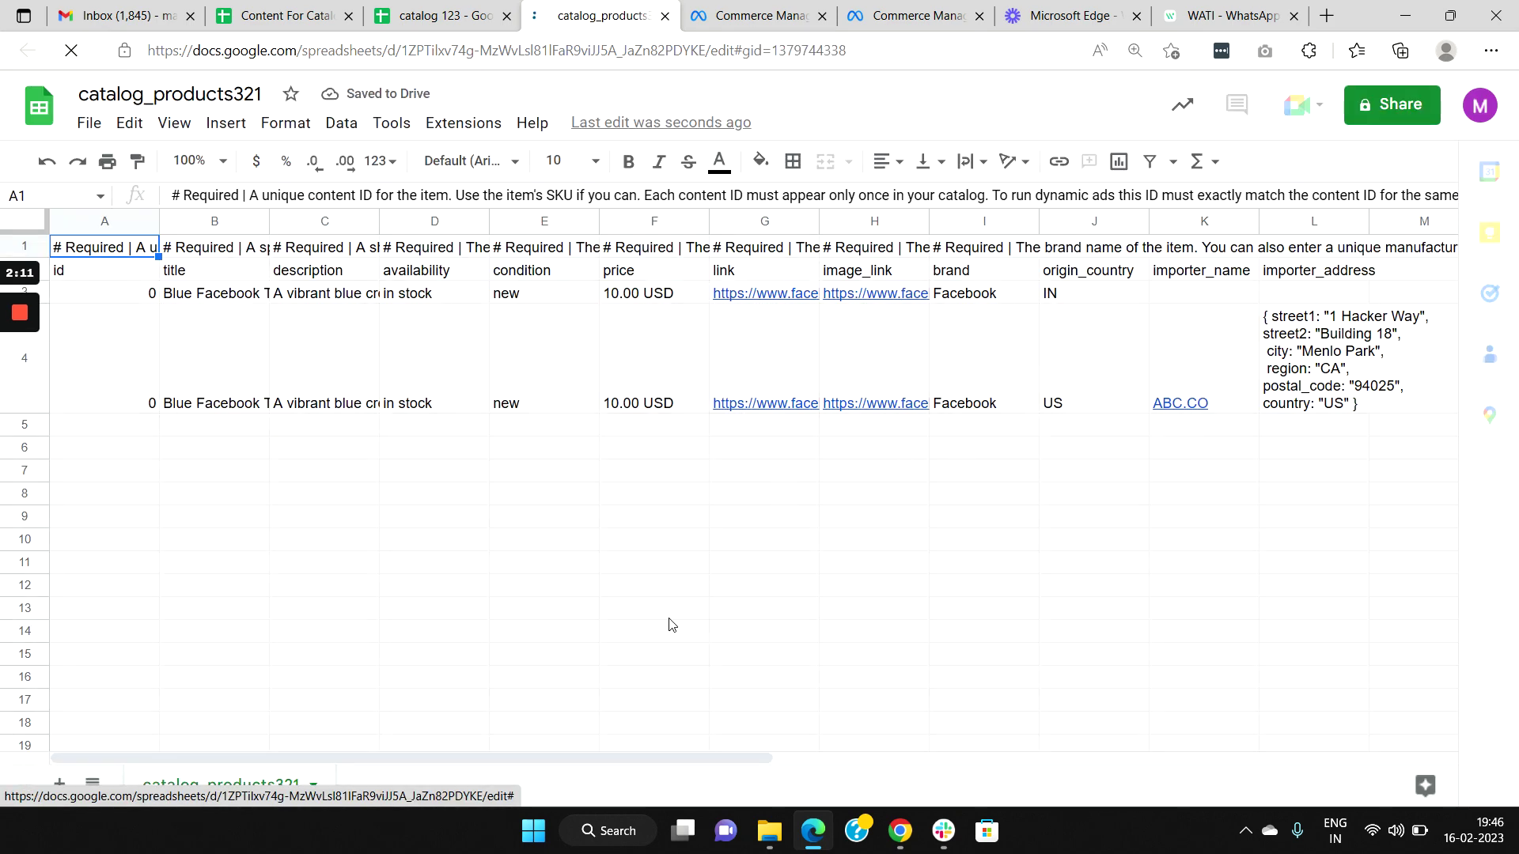
# - Delete the instruction row so the id, title and description headers occupy row 1
pyautogui.moveTo(652, 754); pyautogui.dragTo(973, 776)
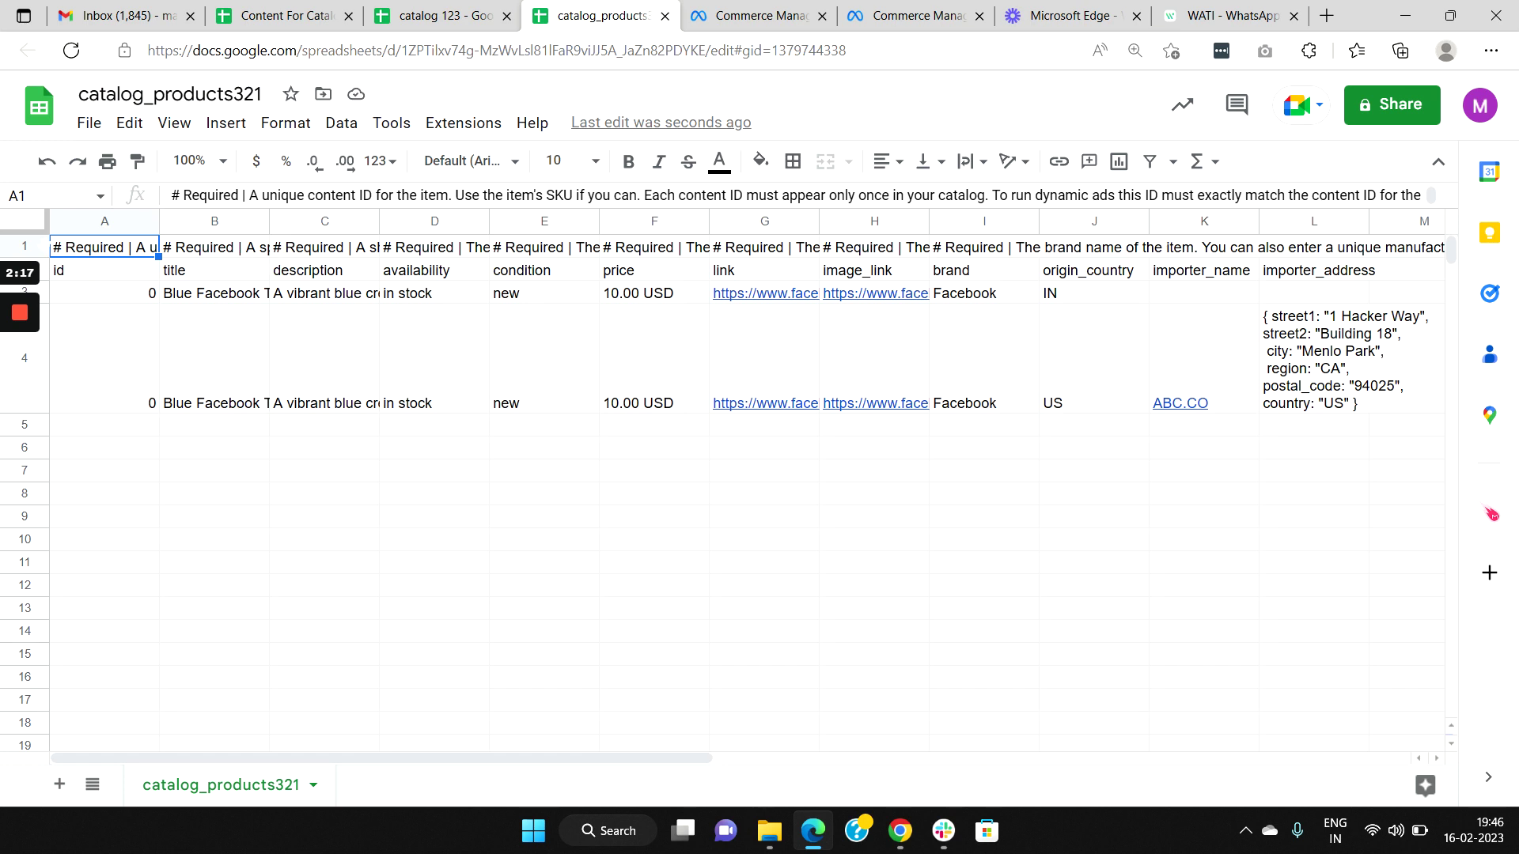
pyautogui.rightClick(36, 247)
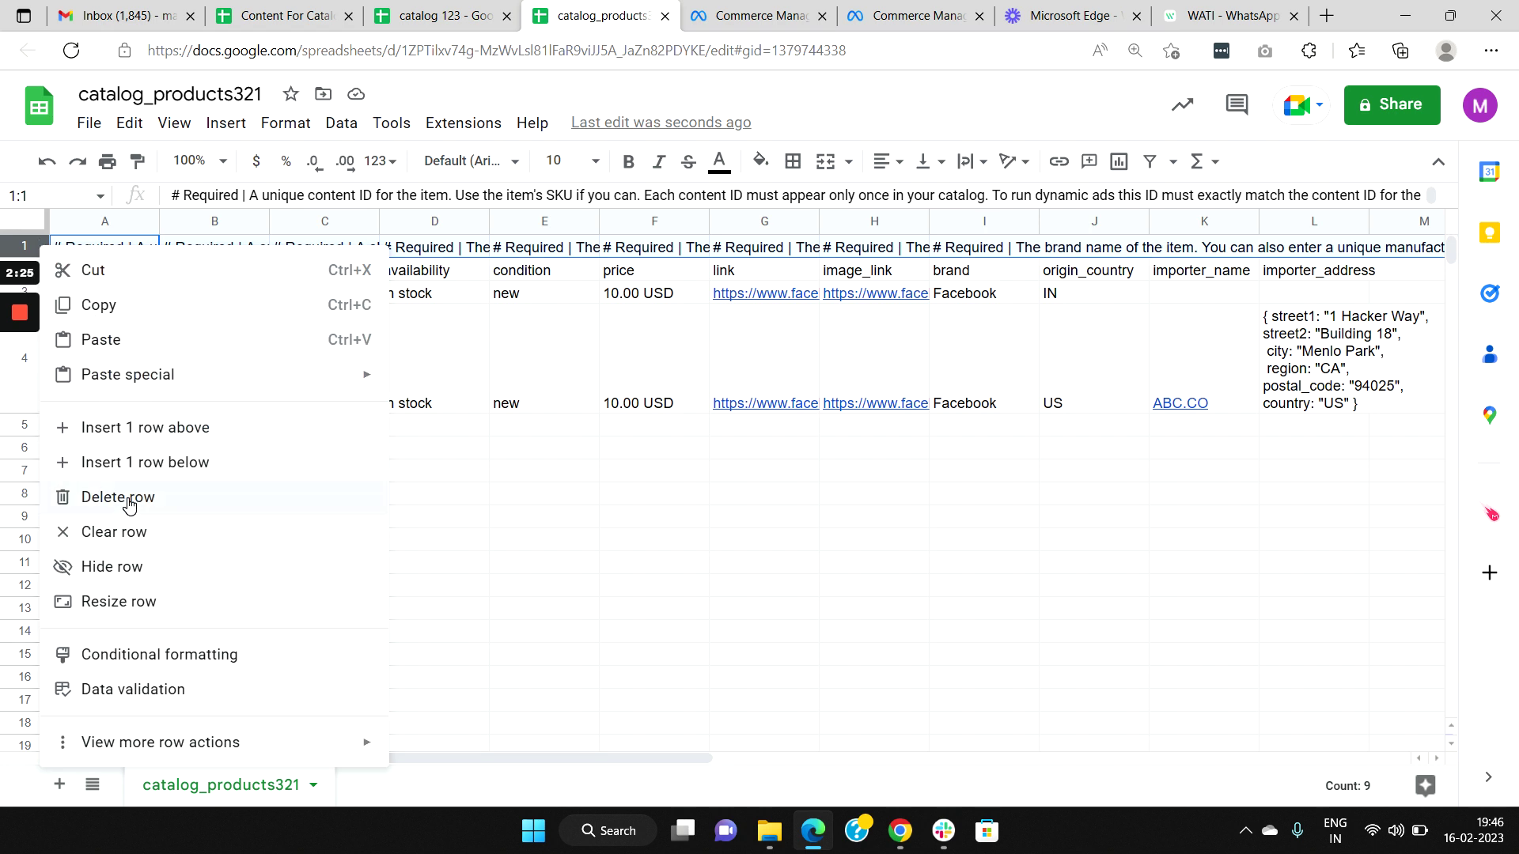
pyautogui.click(129, 498)
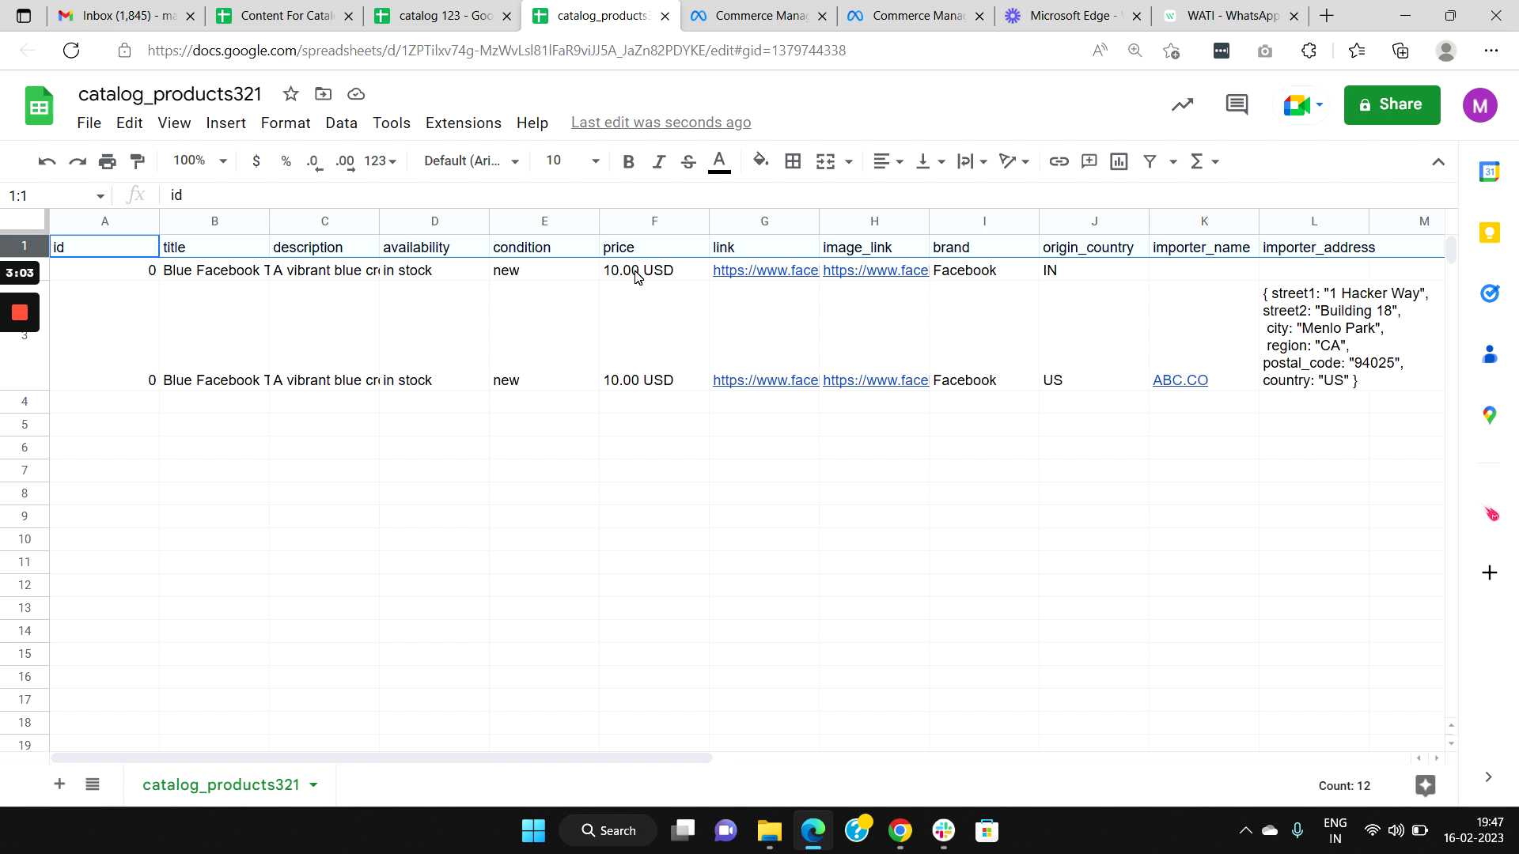
pyautogui.moveTo(776, 277)
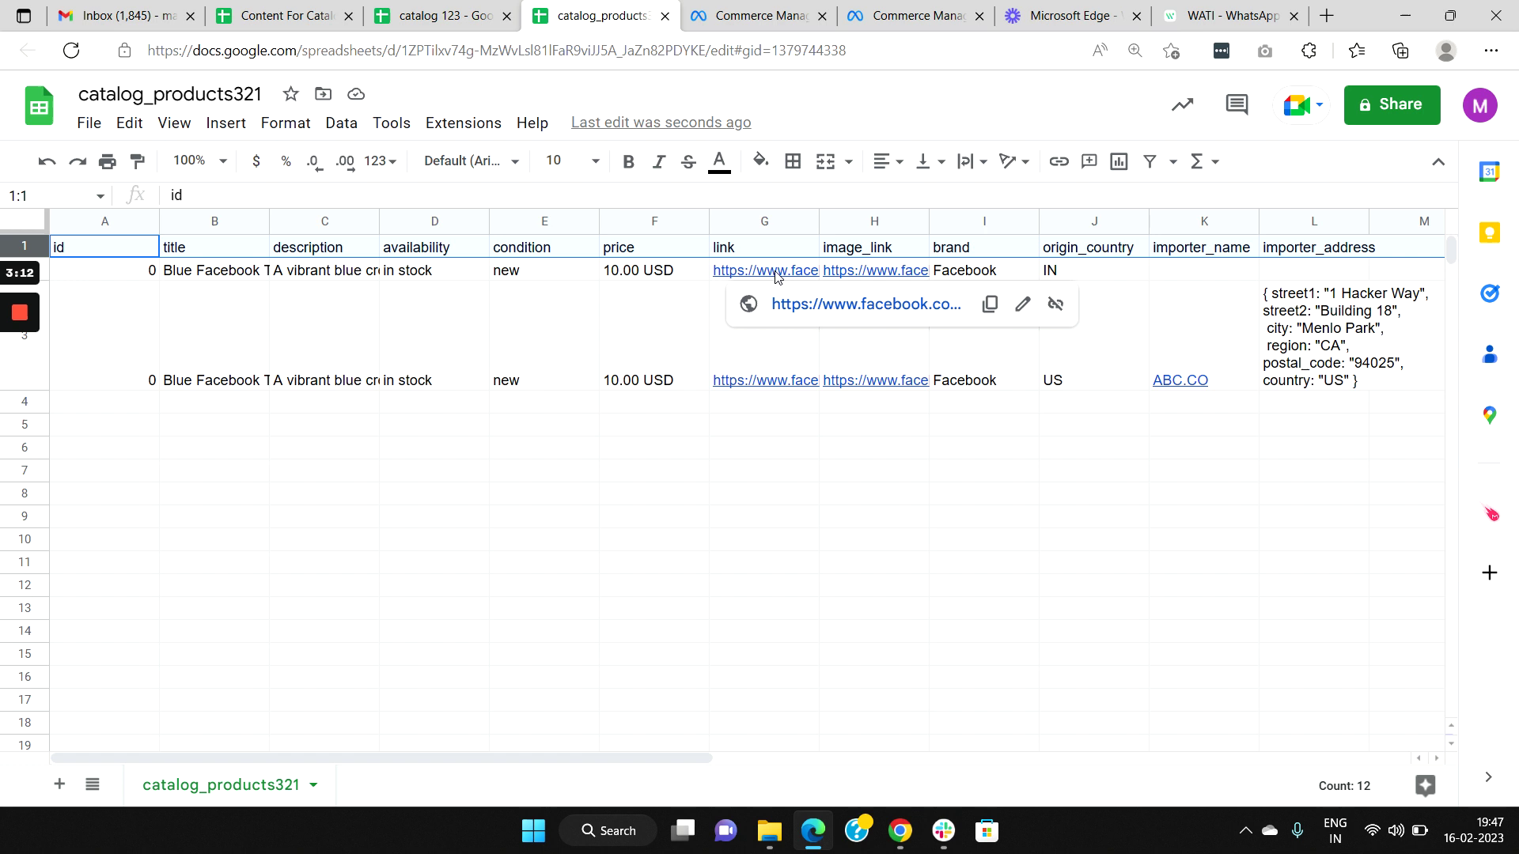
pyautogui.moveTo(861, 266)
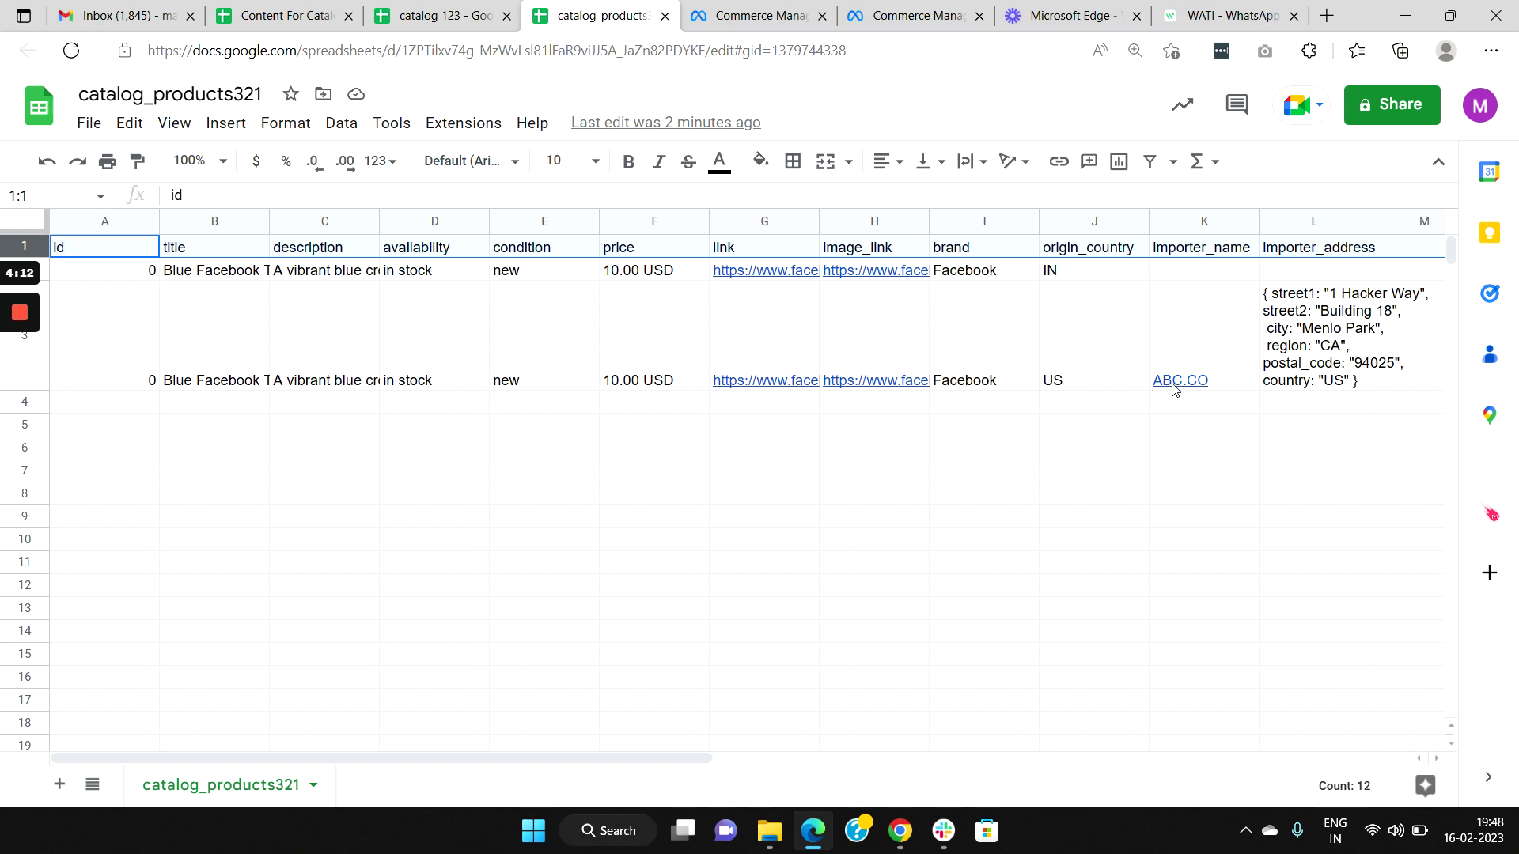
# - Choose Google Sheets as the feed upload method, with its link field ready for the URL
pyautogui.moveTo(1175, 382)
pyautogui.click(930, 10)
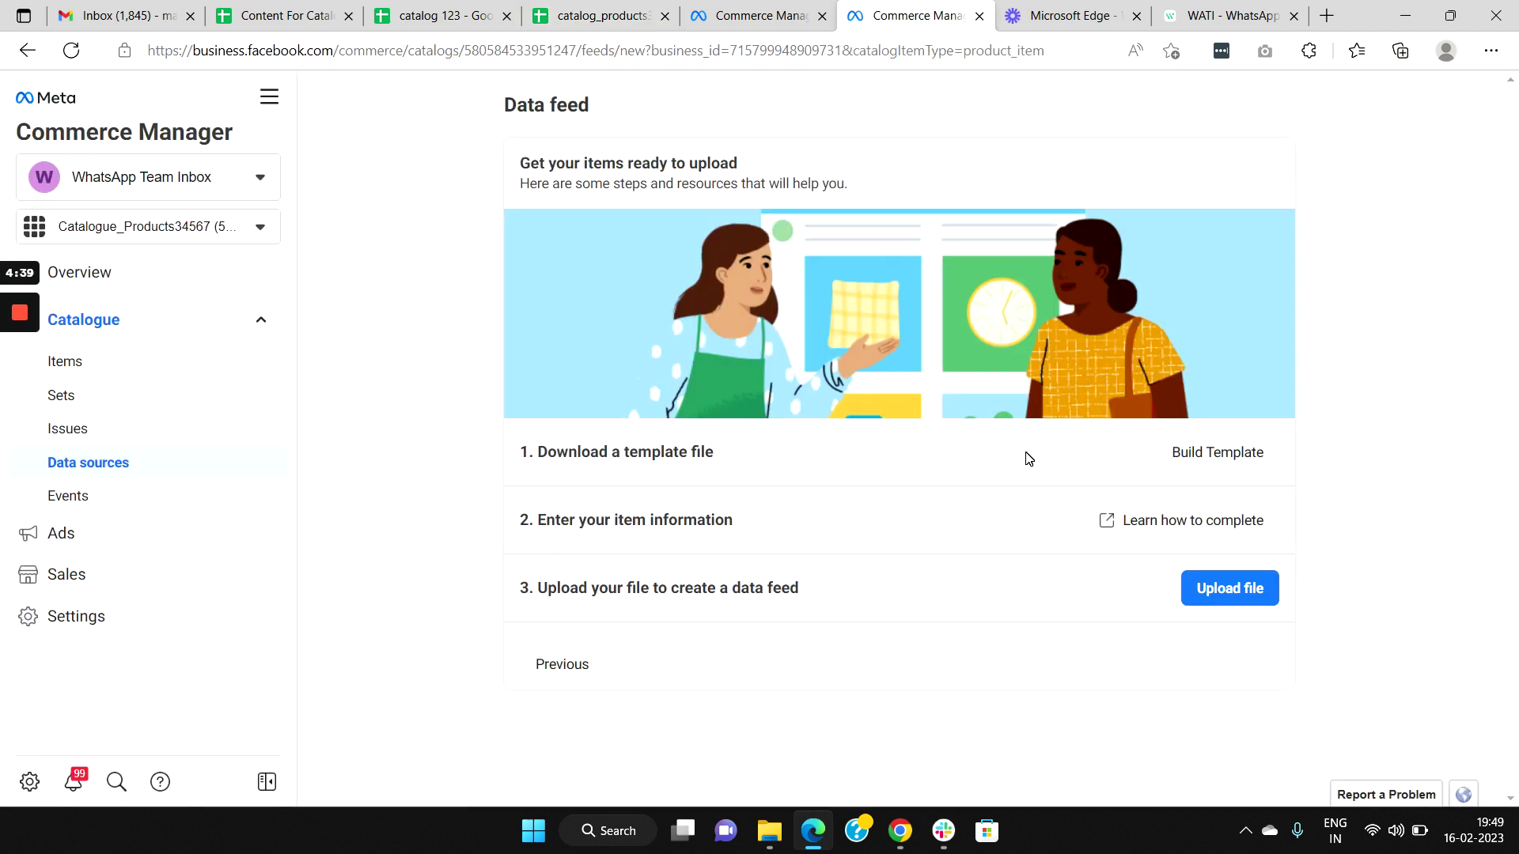
pyautogui.click(1217, 592)
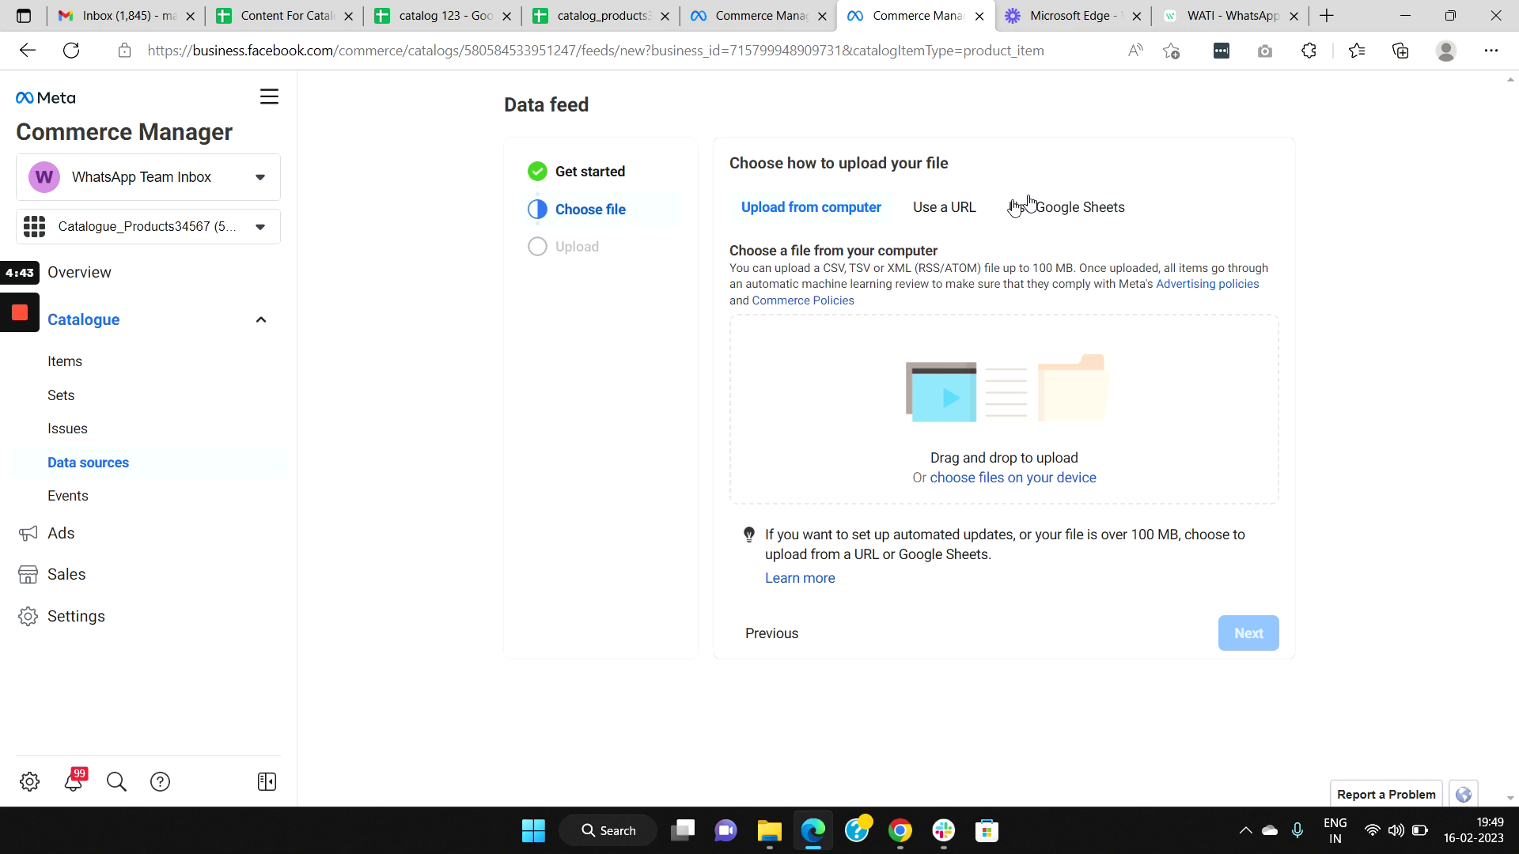
pyautogui.click(1053, 207)
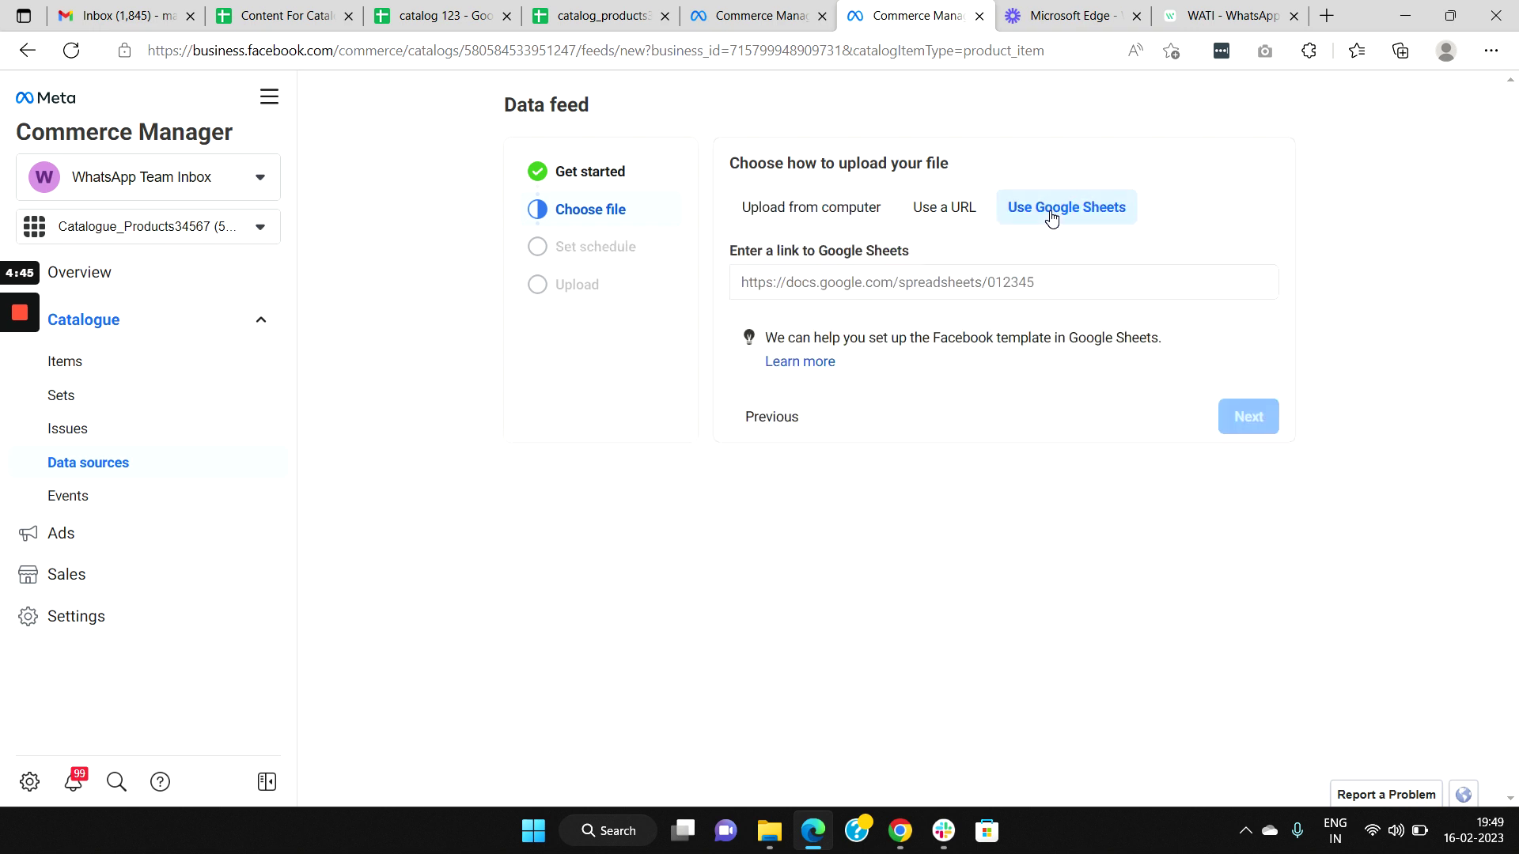
pyautogui.click(1029, 281)
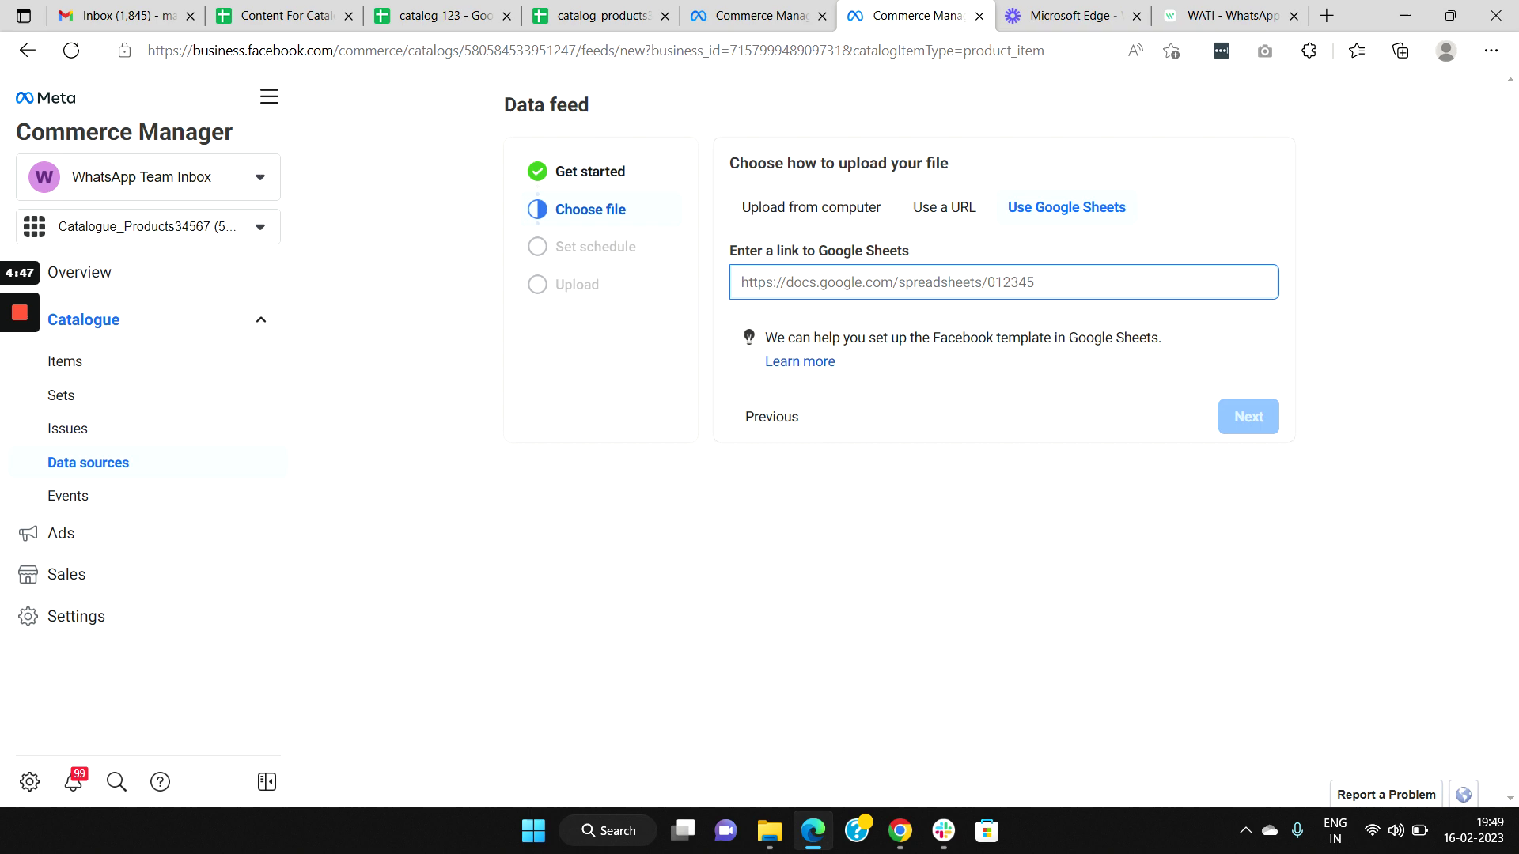
# - Share catalog_products321 so anyone with the link can view it as Viewer
pyautogui.click(580, 22)
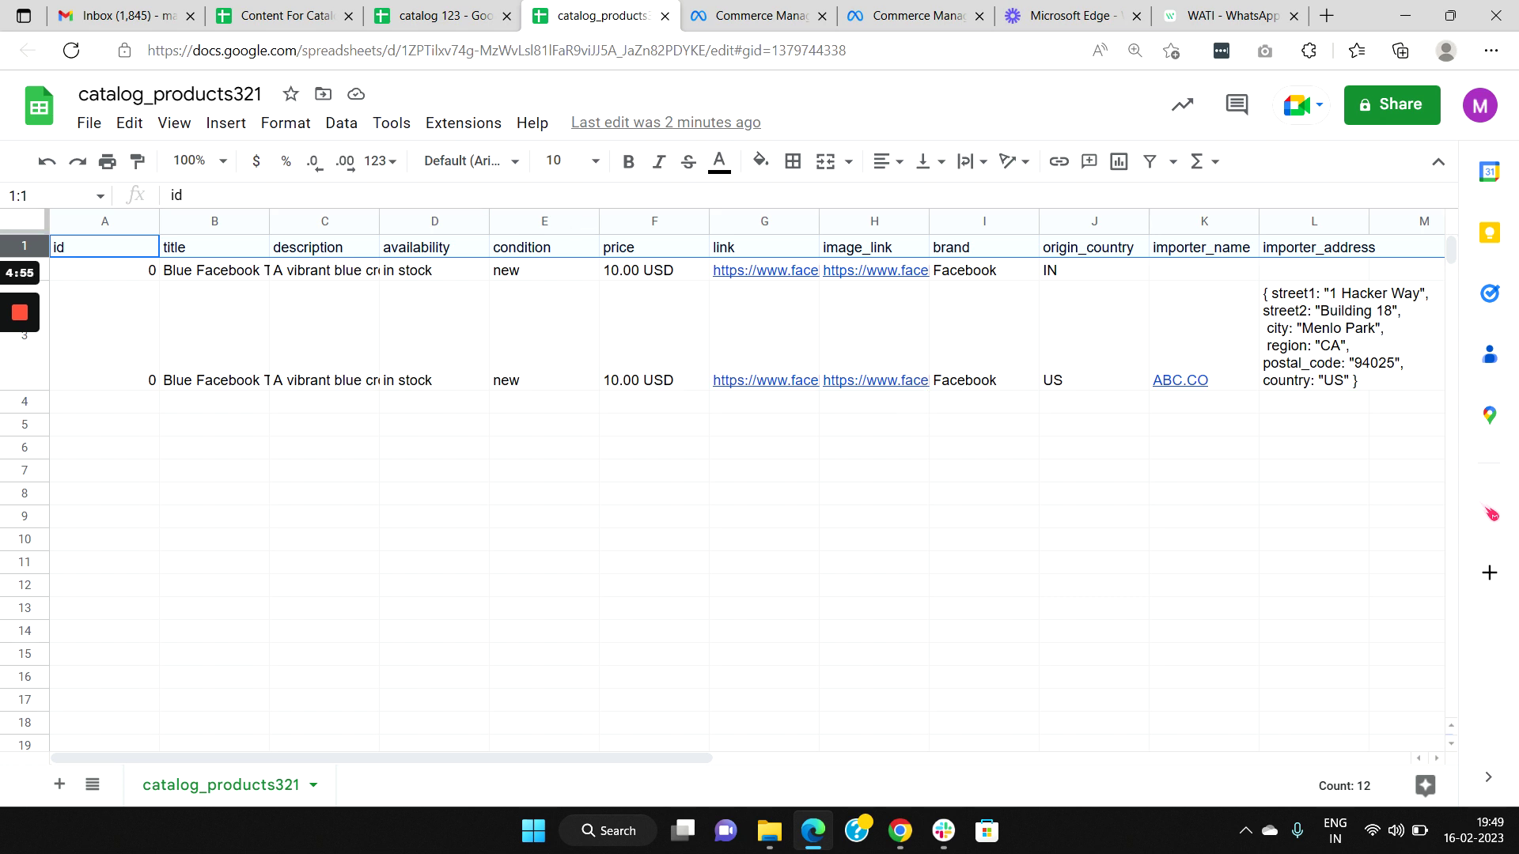
pyautogui.click(1399, 116)
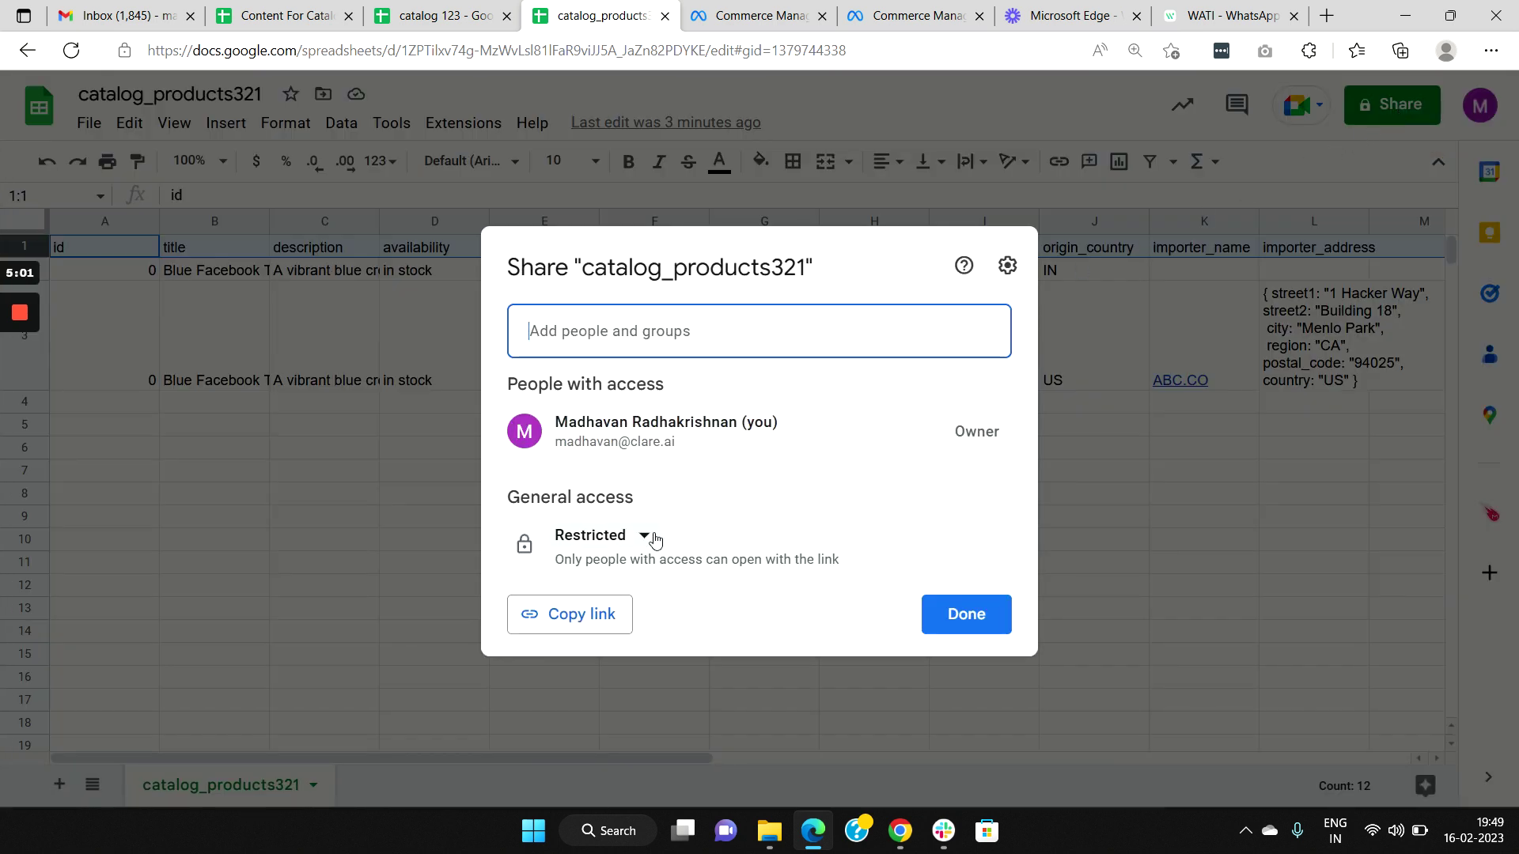
pyautogui.click(645, 537)
pyautogui.click(658, 722)
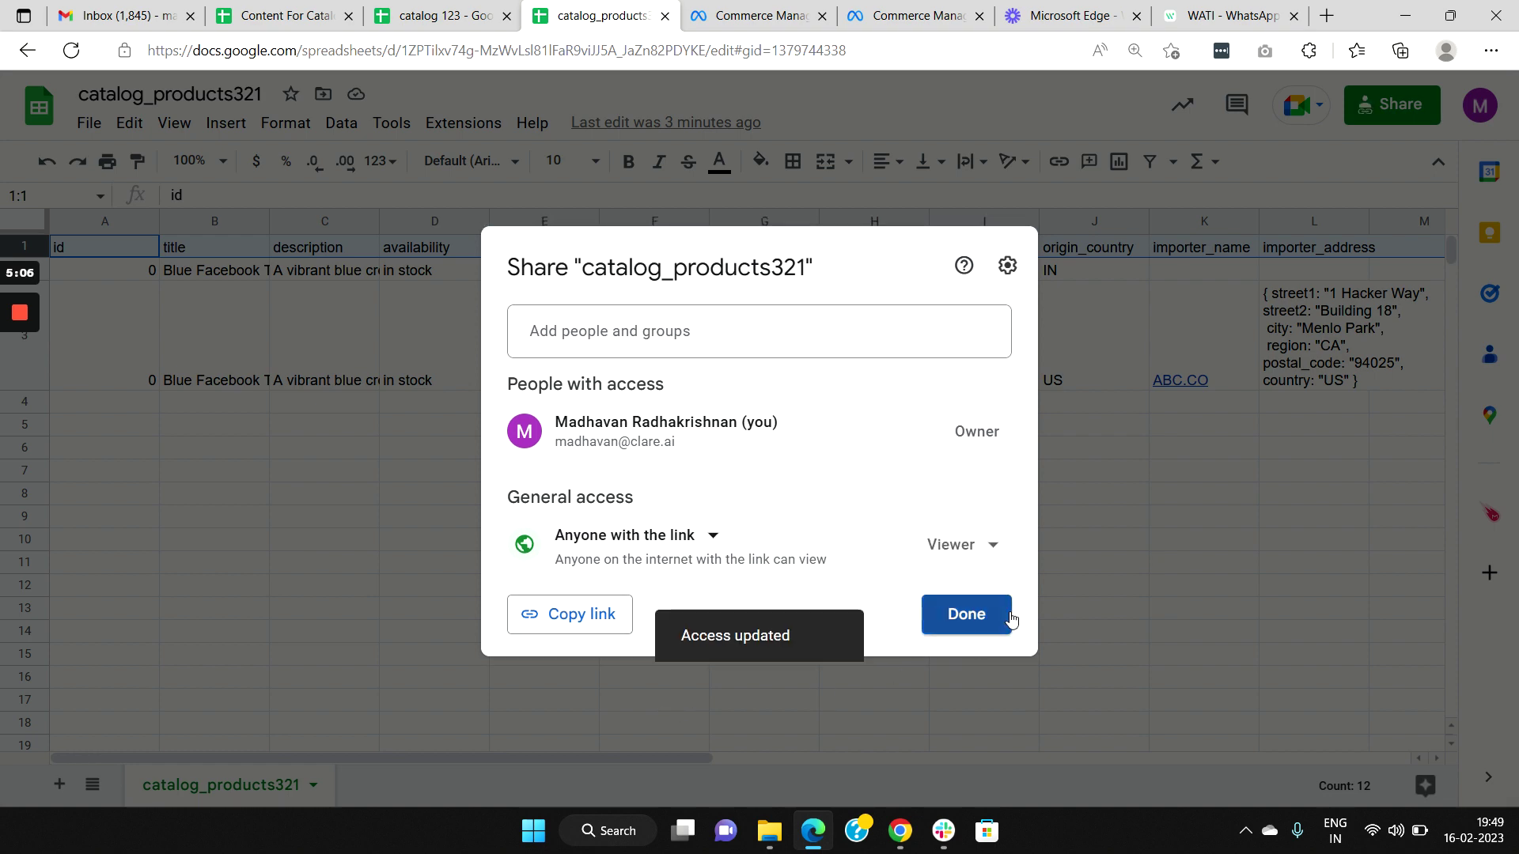
pyautogui.click(966, 615)
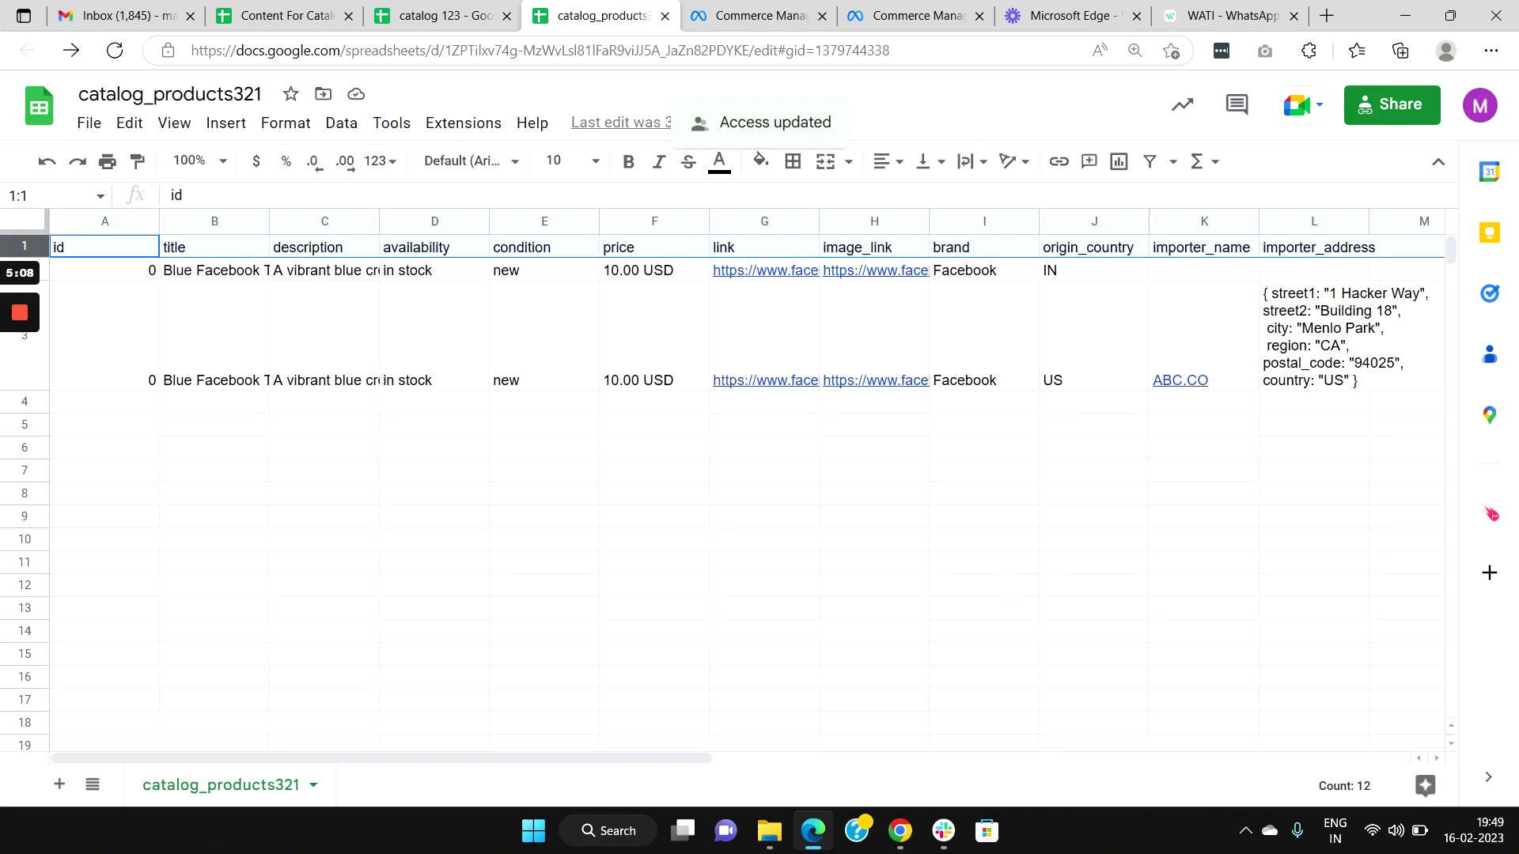
# - Copy the catalog_products321 sheet's web address from the address bar
pyautogui.click(845, 51)
pyautogui.rightClick(842, 49)
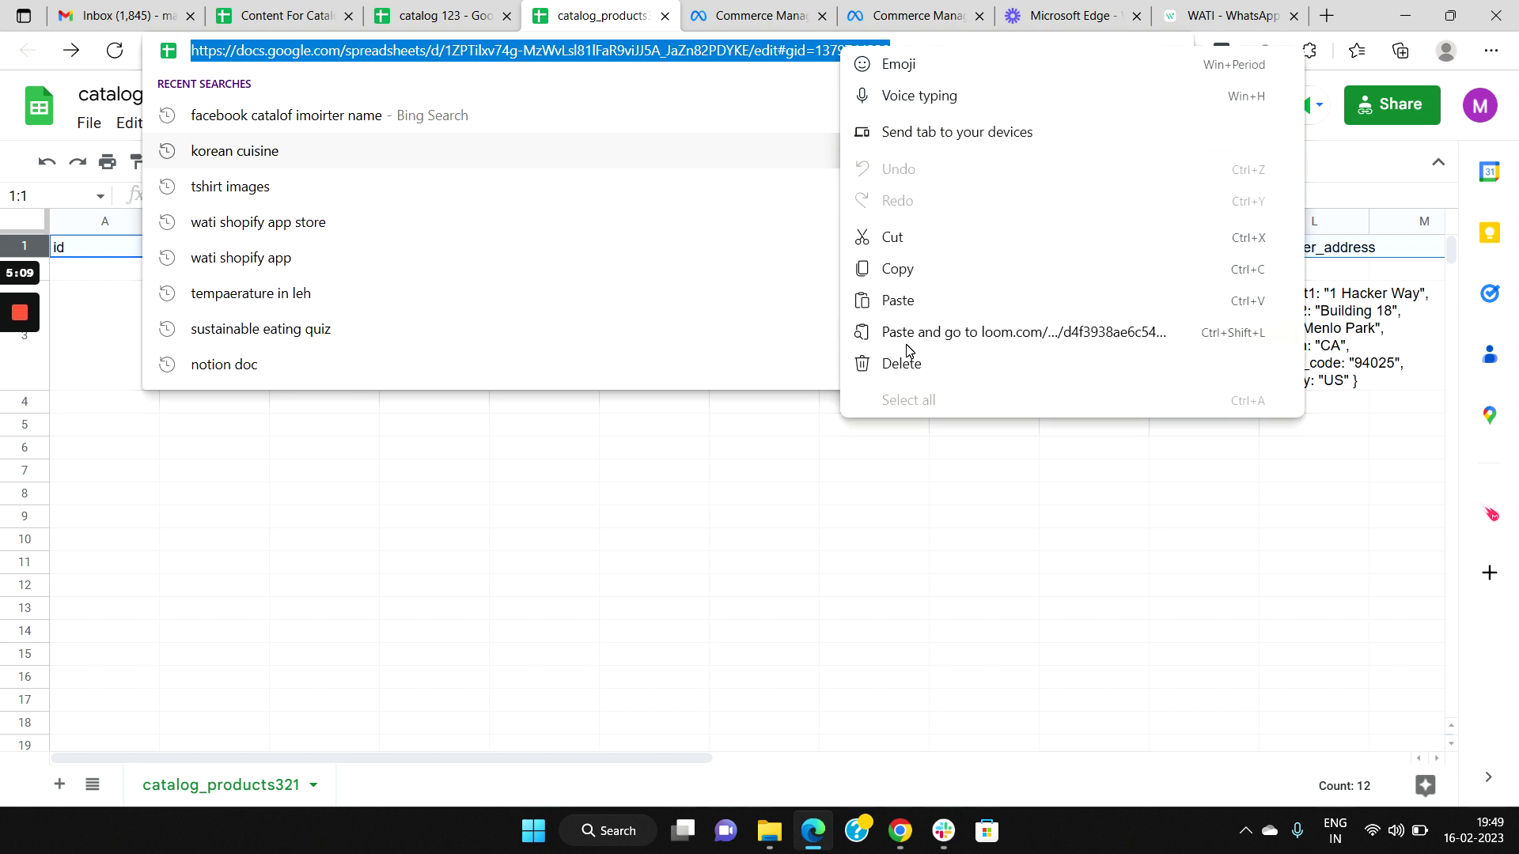
pyautogui.click(918, 269)
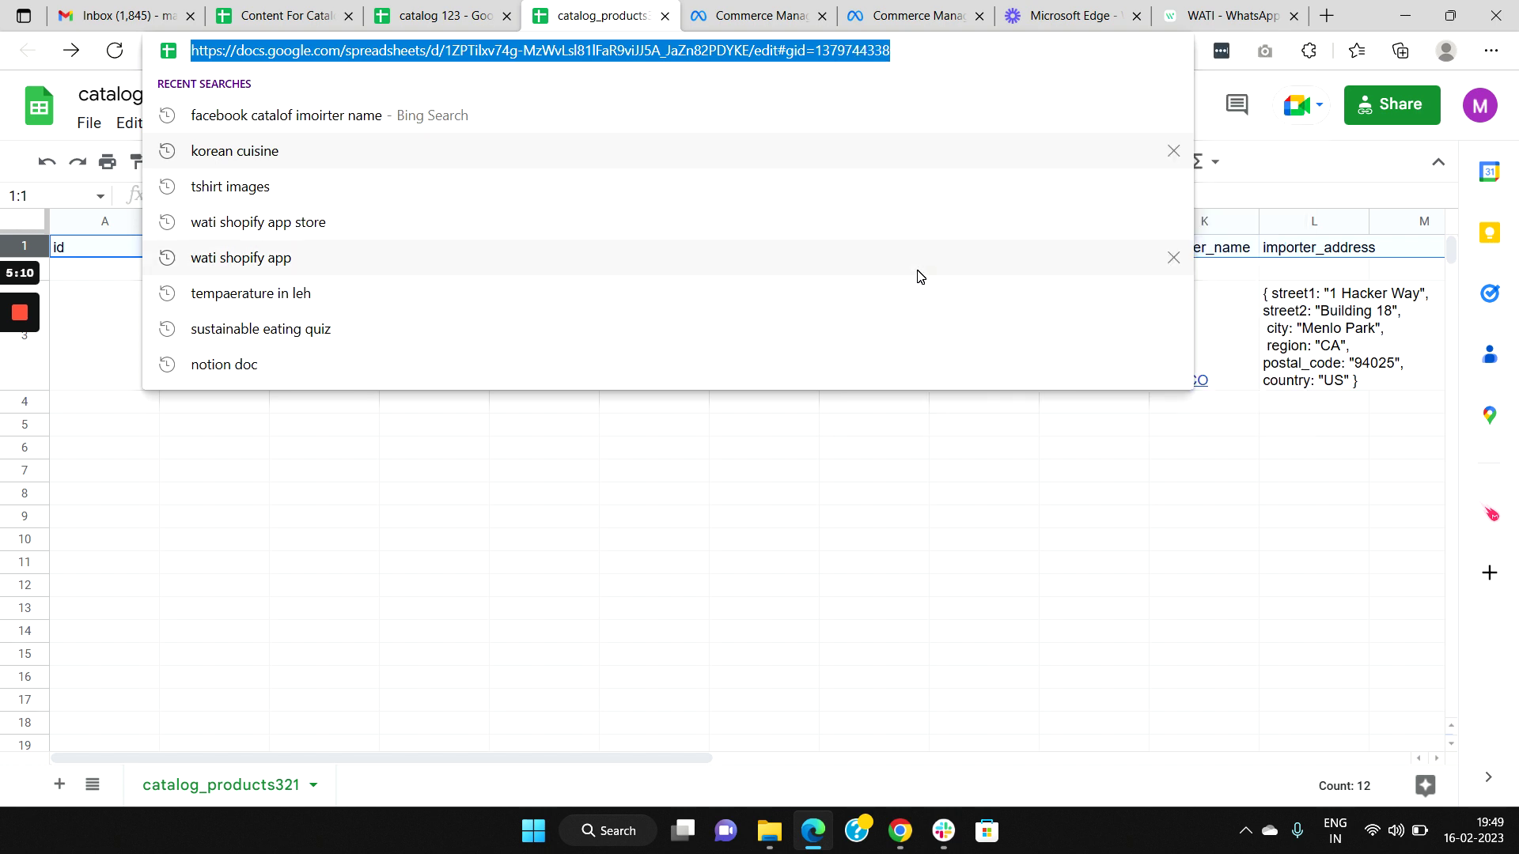
# - Paste the Google Sheet link as the feed source and continue to the hourly schedule
pyautogui.click(929, 12)
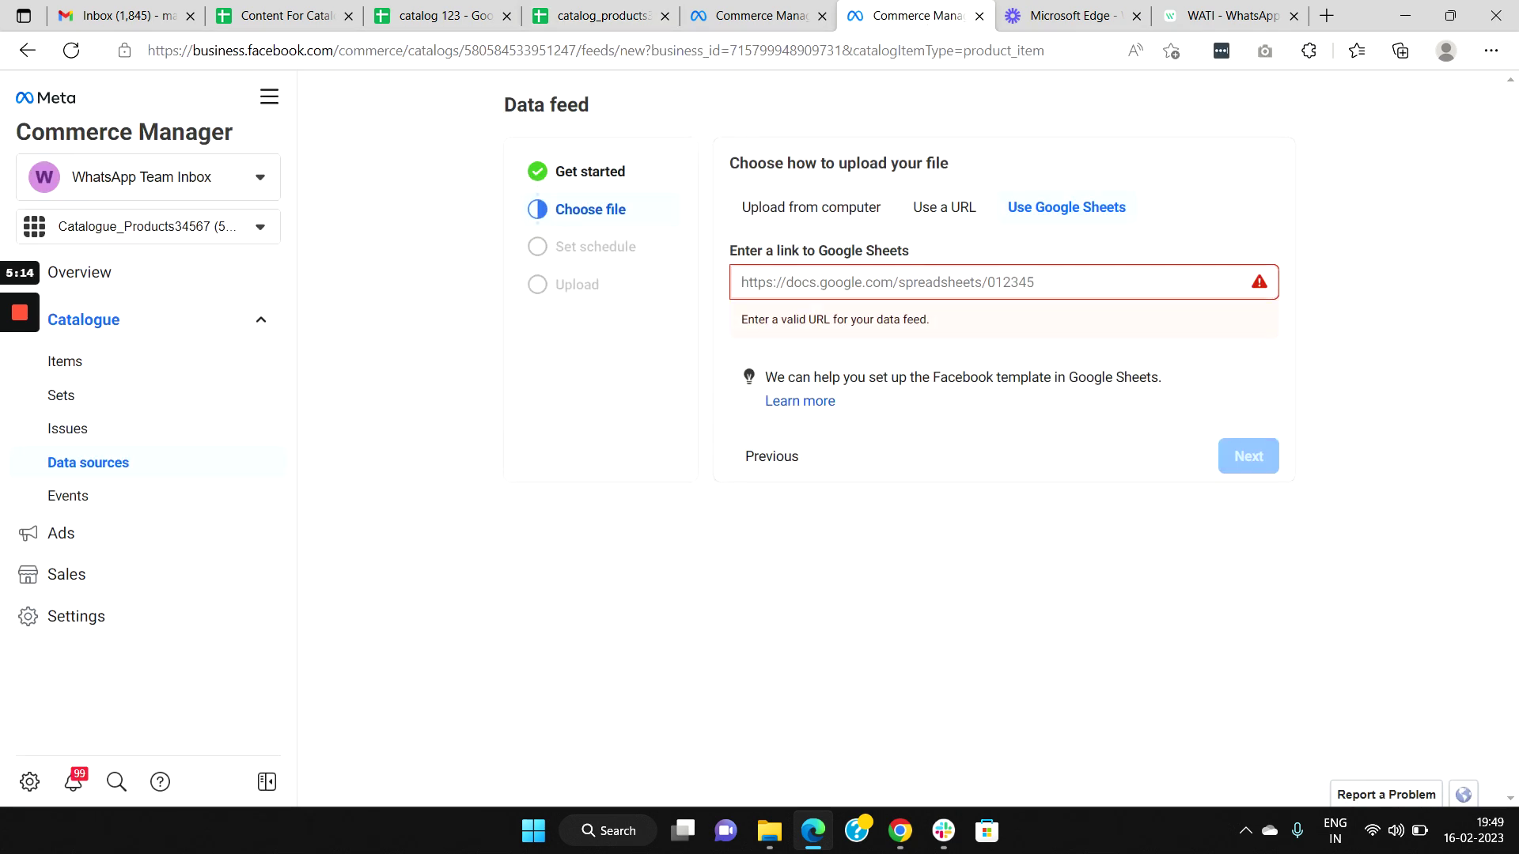
pyautogui.rightClick(885, 277)
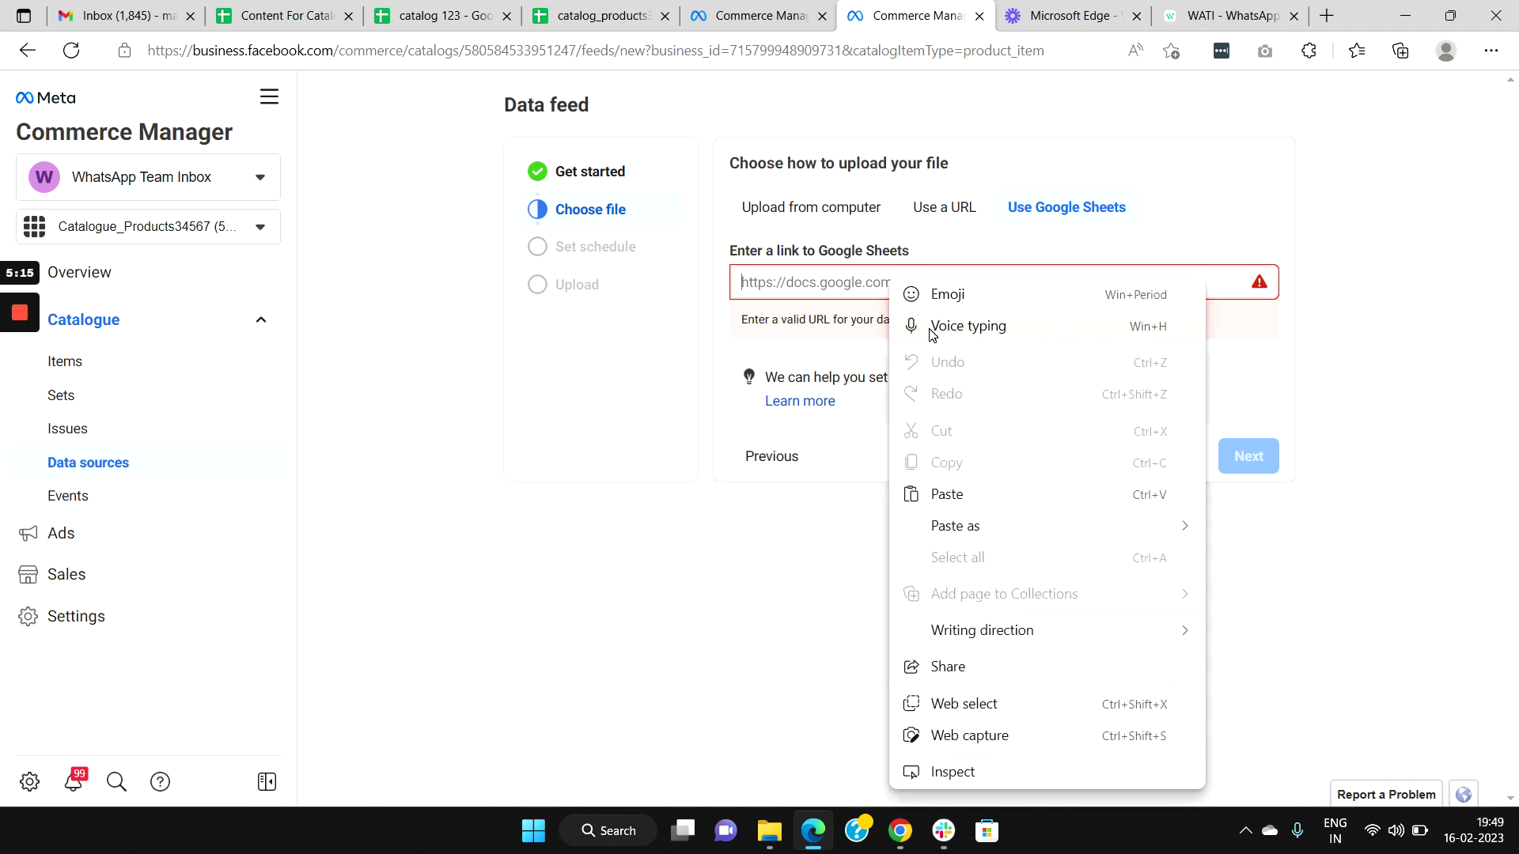
pyautogui.click(952, 498)
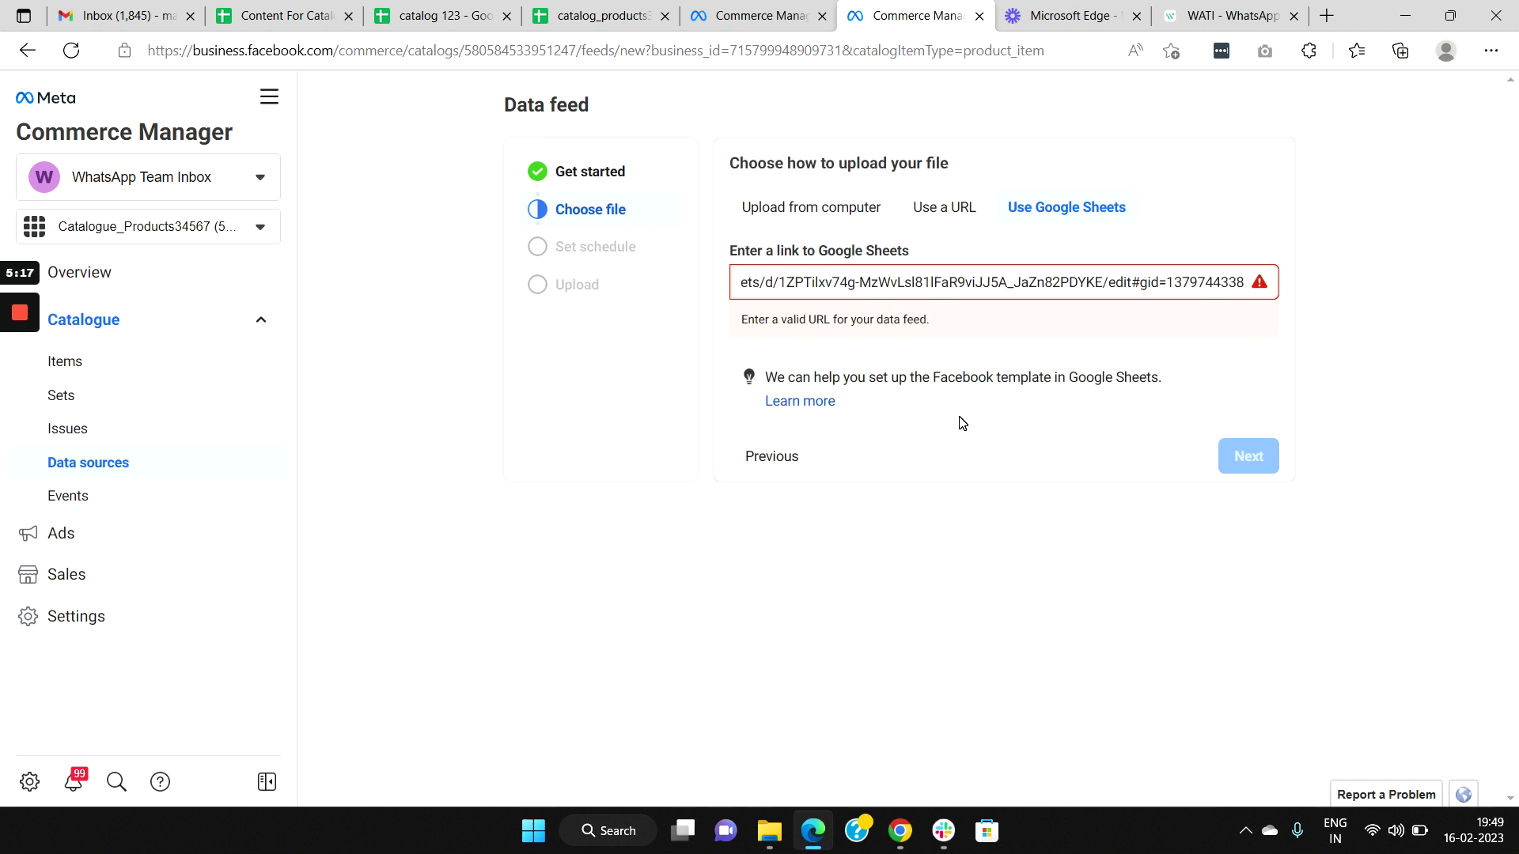
pyautogui.click(1247, 413)
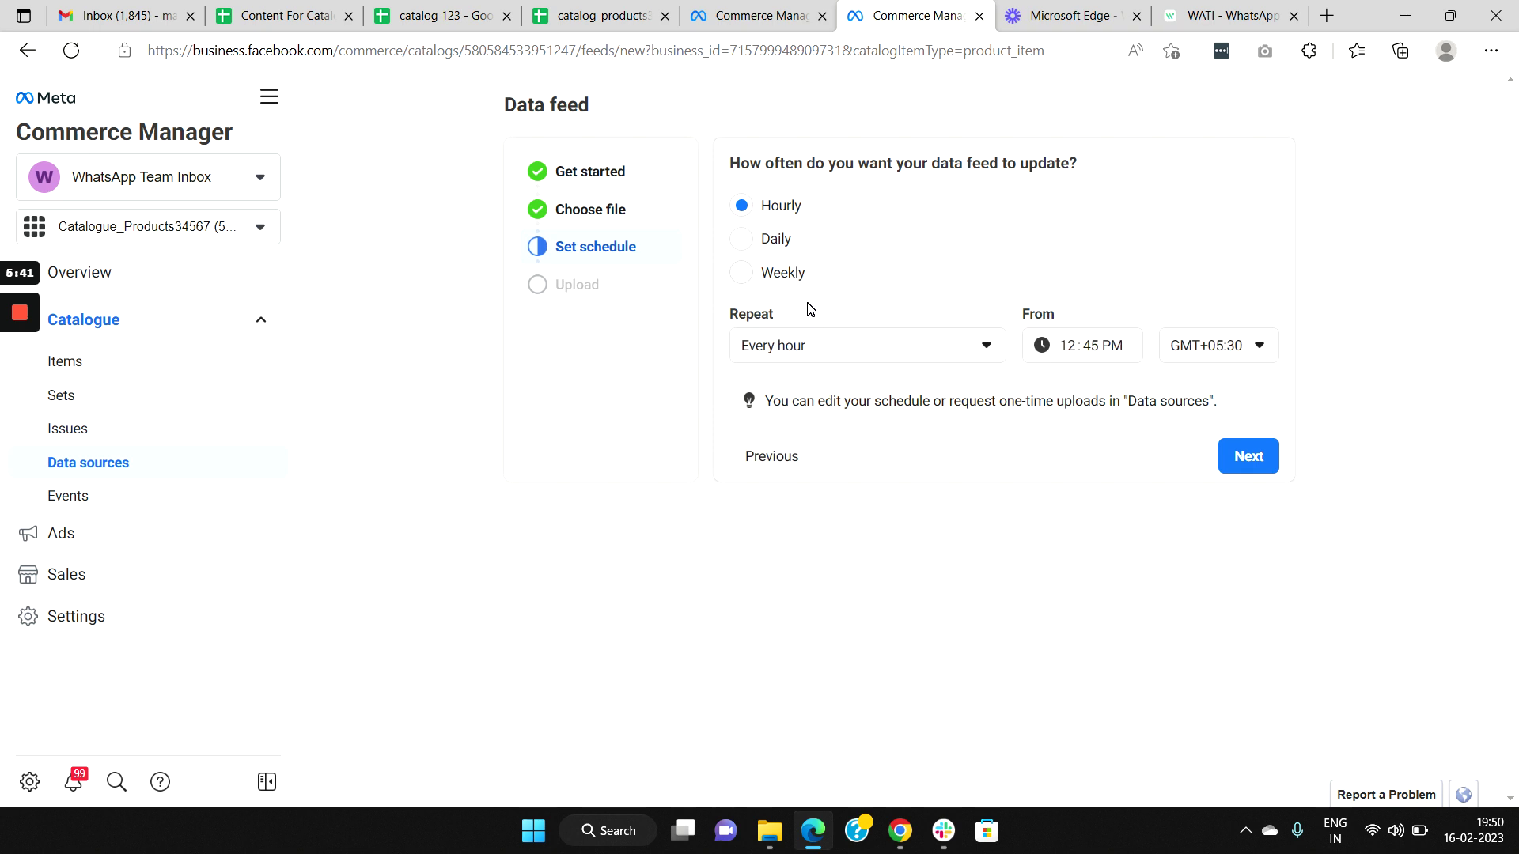
# - Change the feed's default currency from USD to INR – Indian Rupee and save it
pyautogui.click(1269, 466)
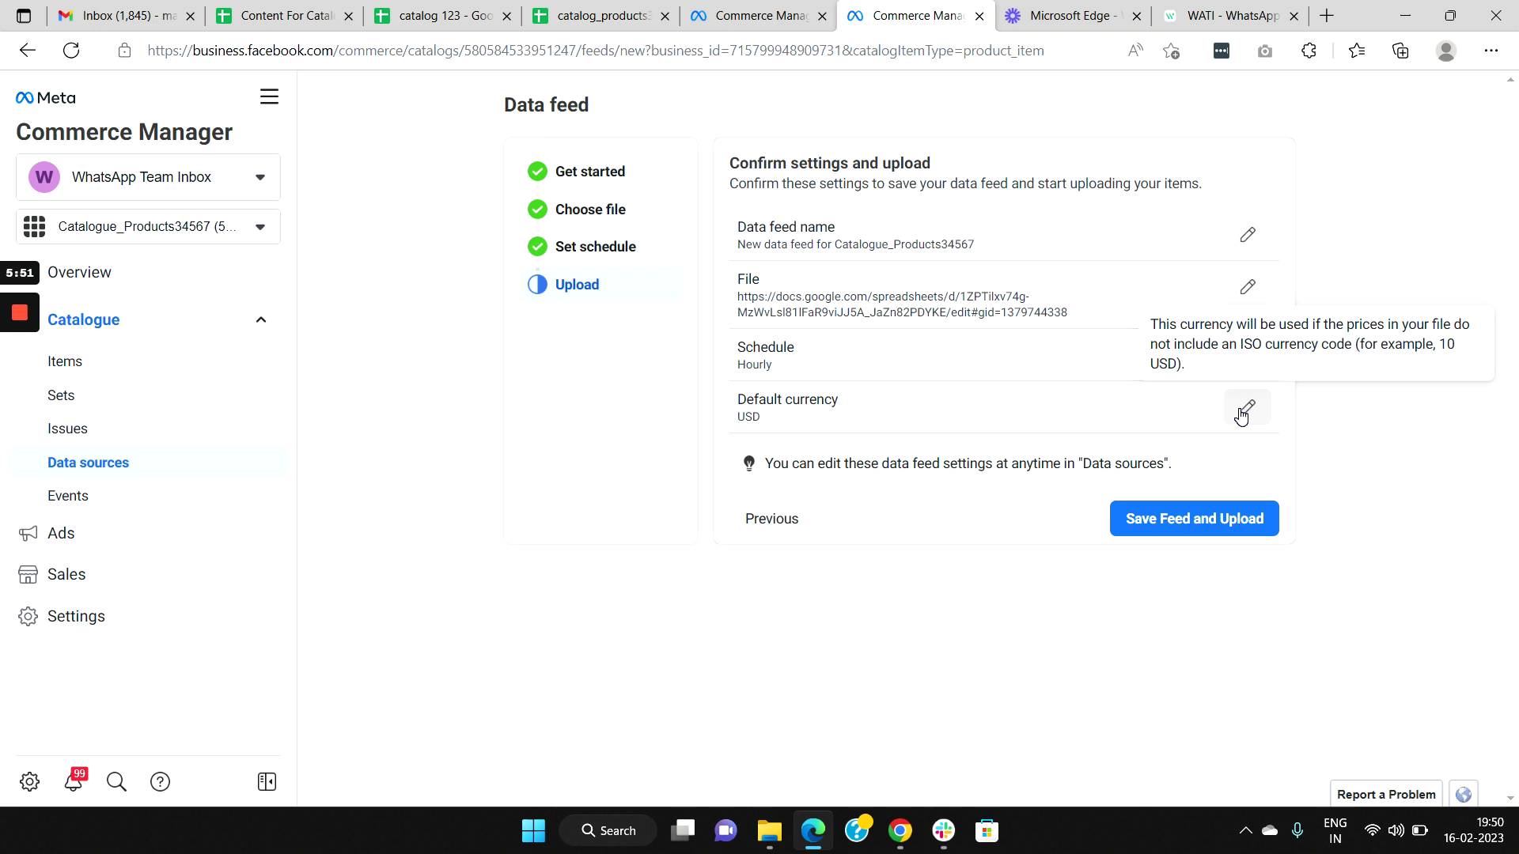
pyautogui.click(1241, 417)
pyautogui.click(942, 468)
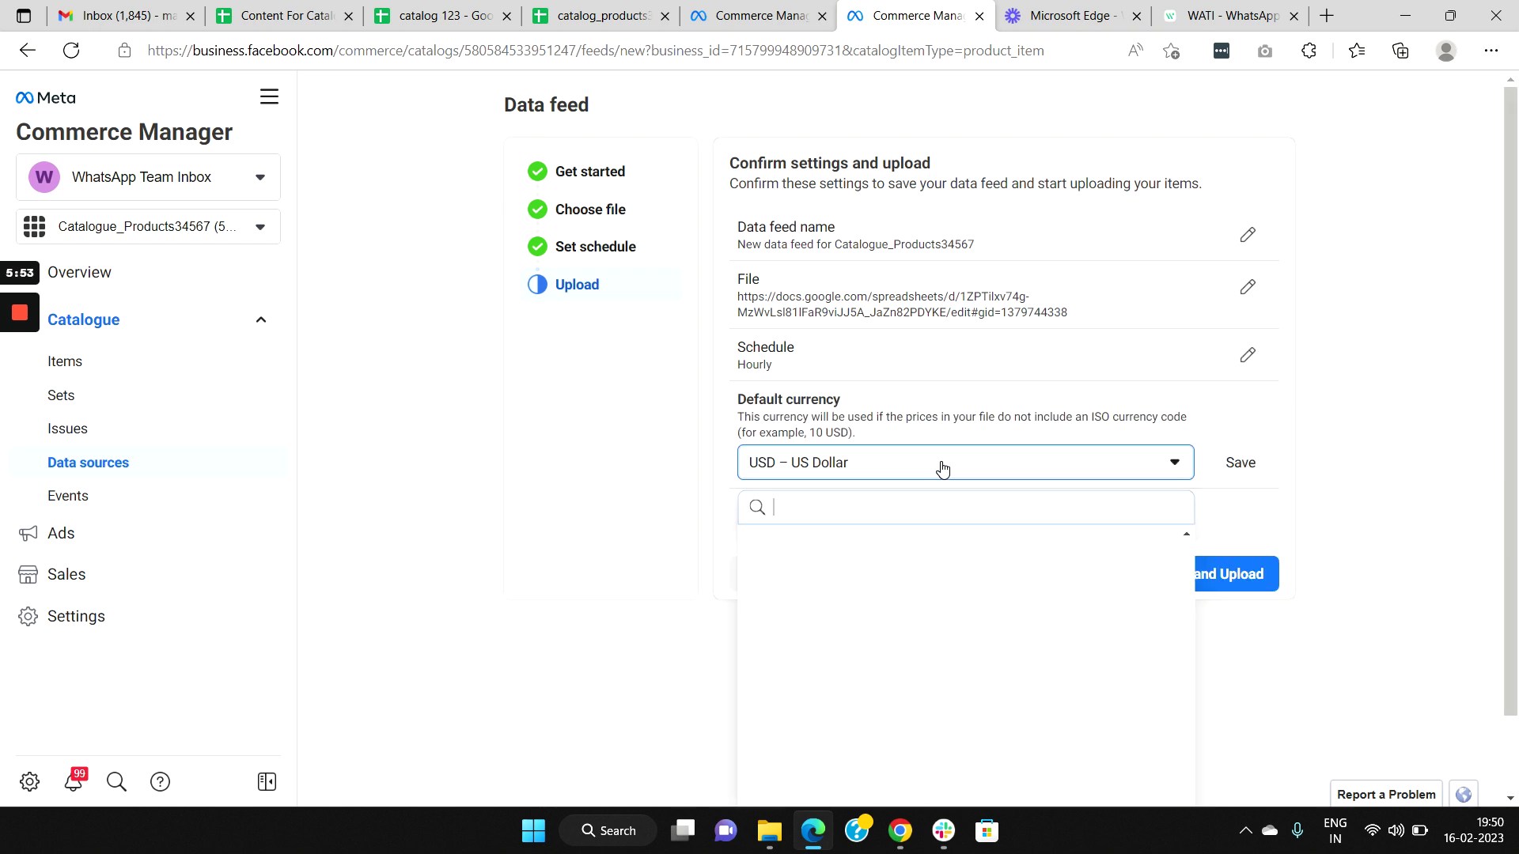
pyautogui.write('i')
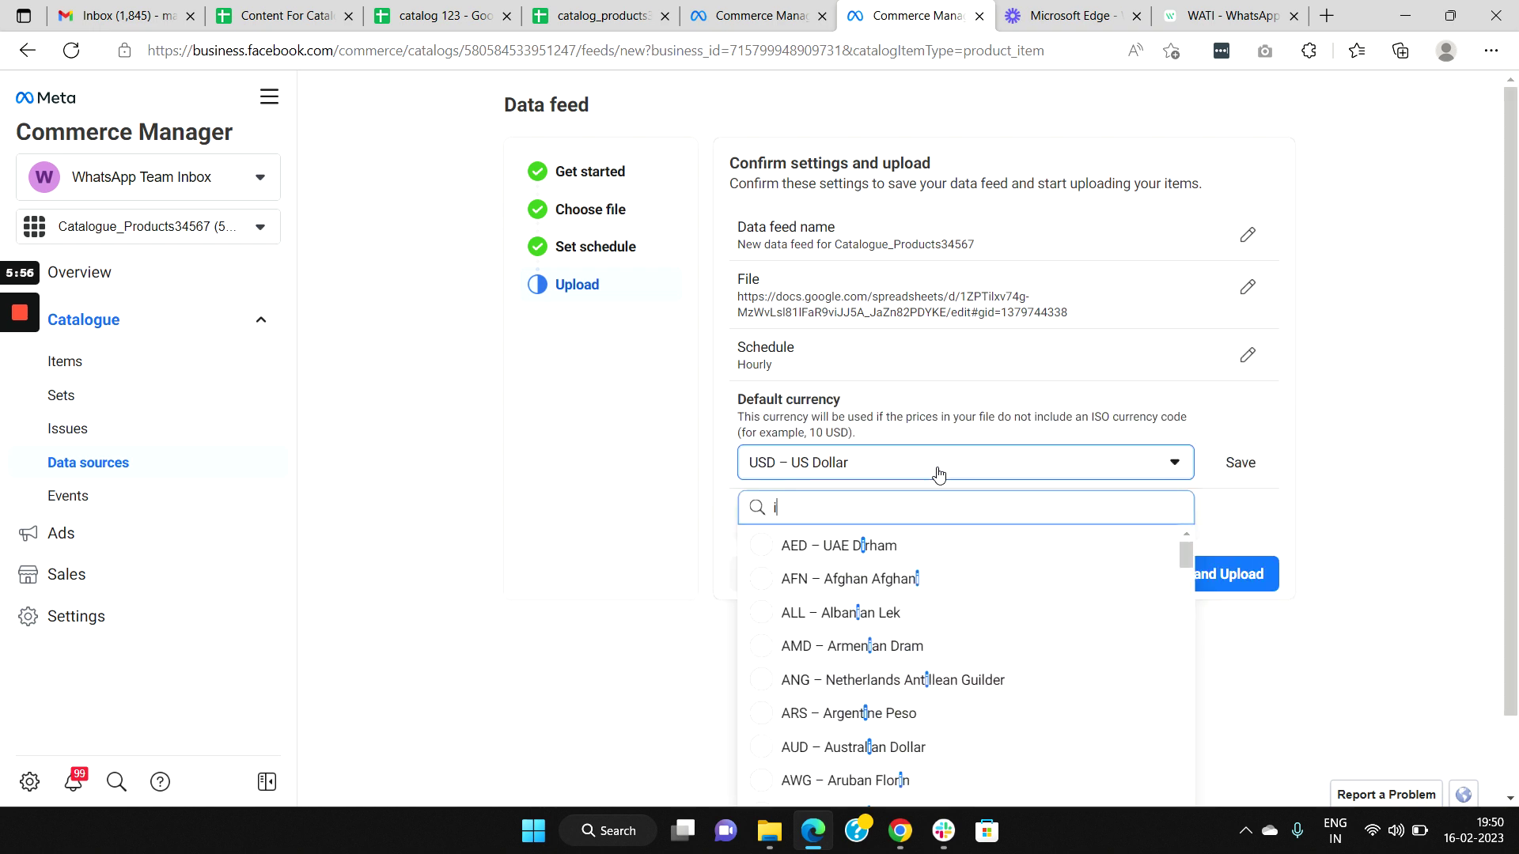
pyautogui.write('nr')
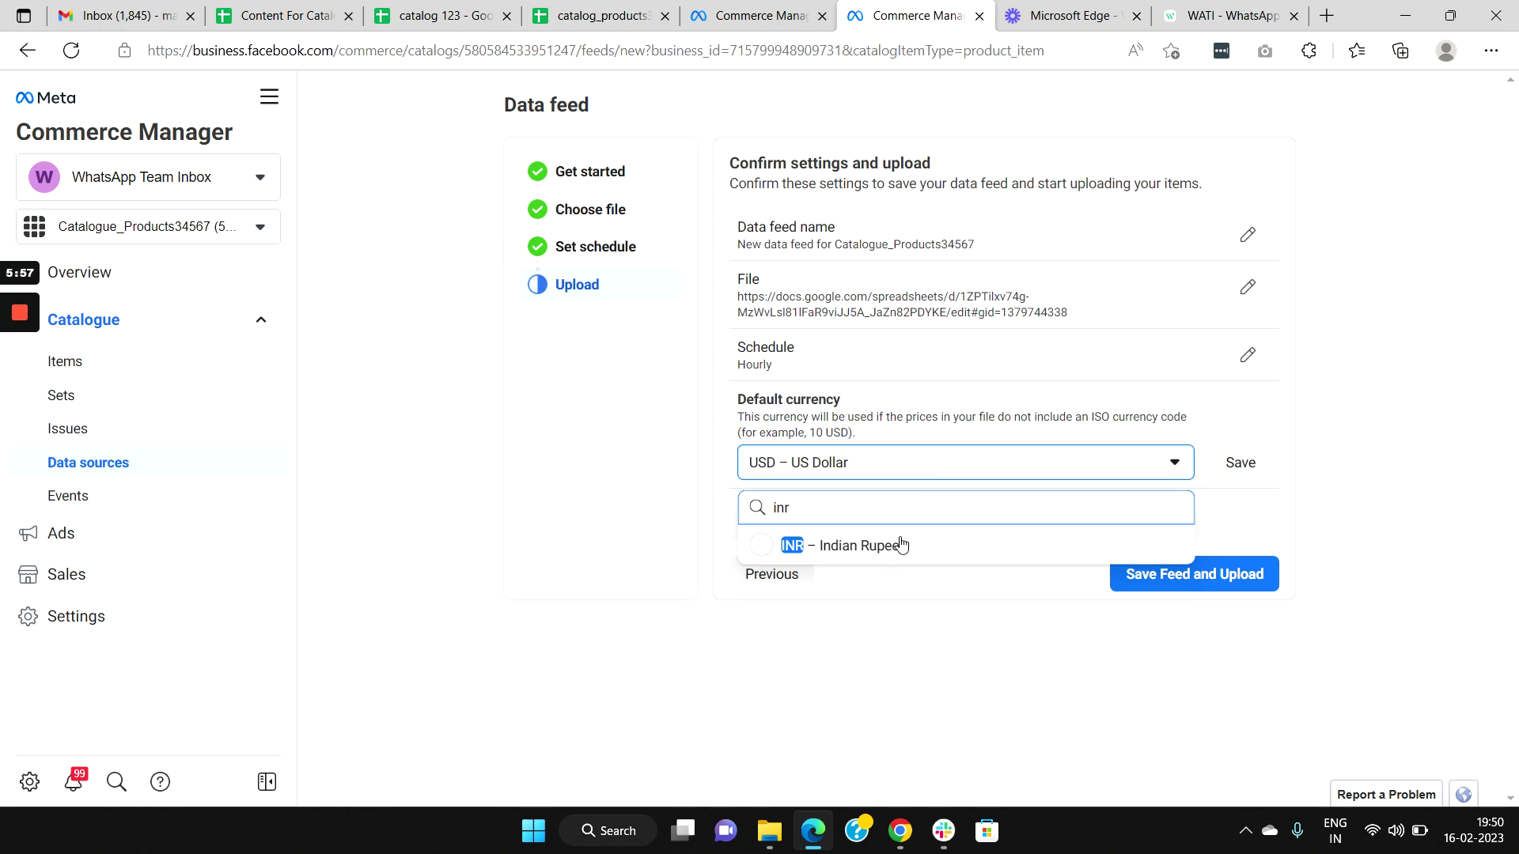
pyautogui.click(901, 546)
pyautogui.click(1245, 466)
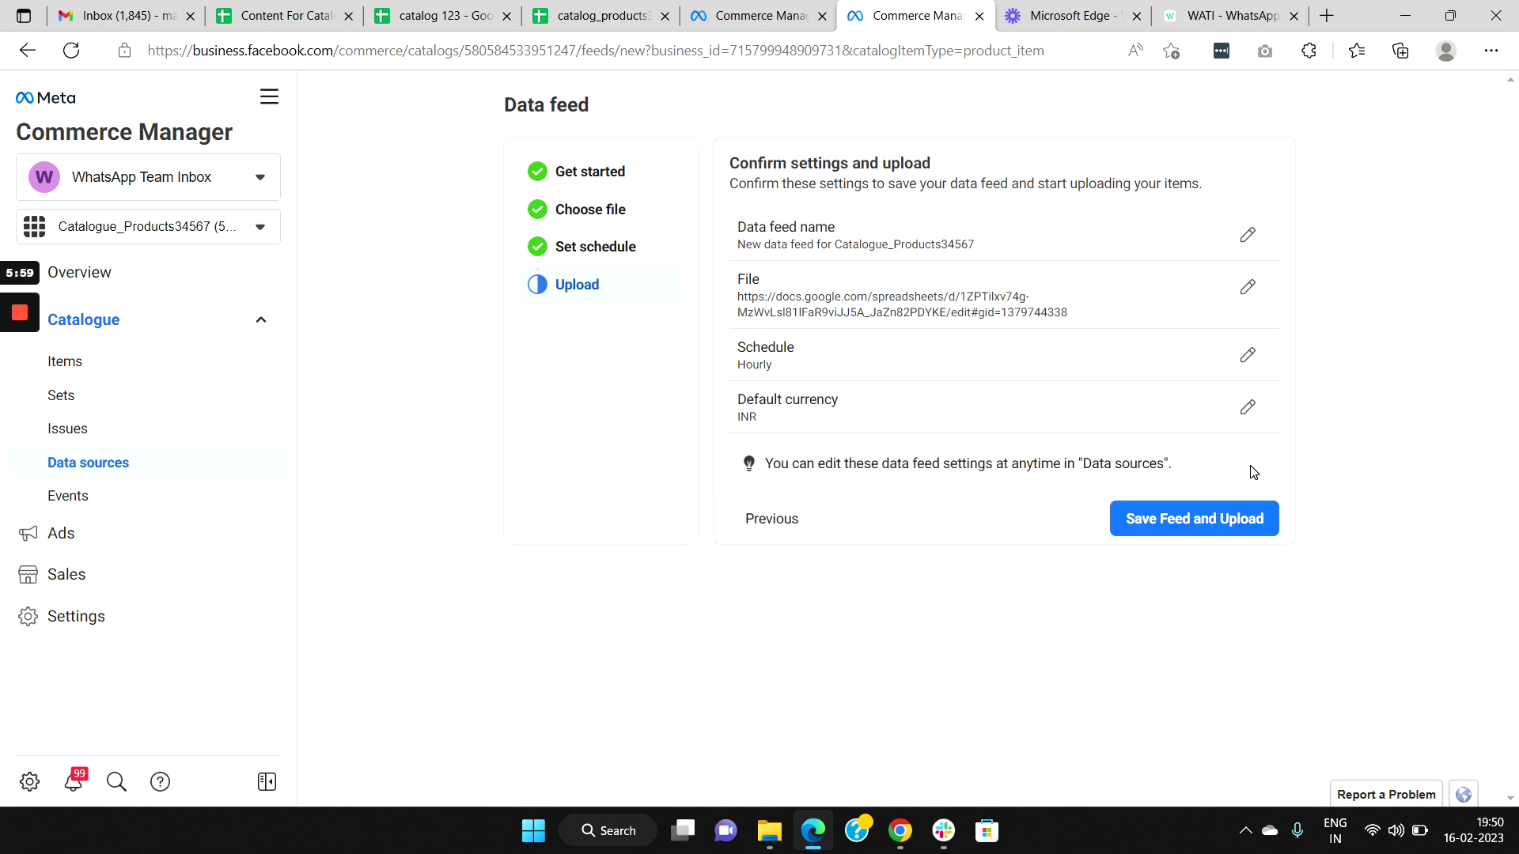
# - Save and upload the feed, then scroll through the 25 items in the WATI - DEV catalogue
pyautogui.click(1230, 526)
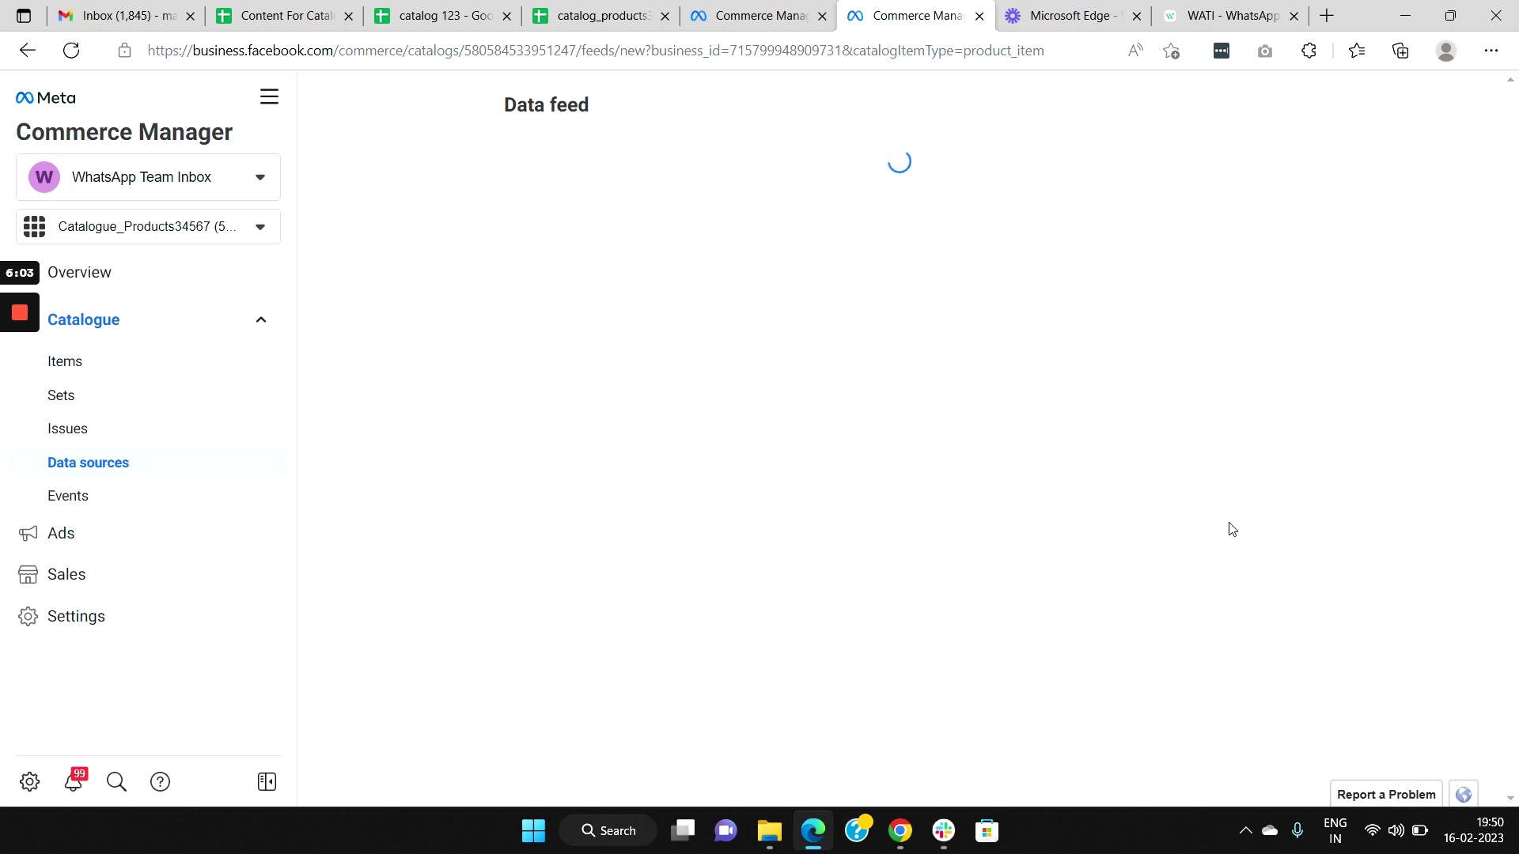
pyautogui.click(760, 14)
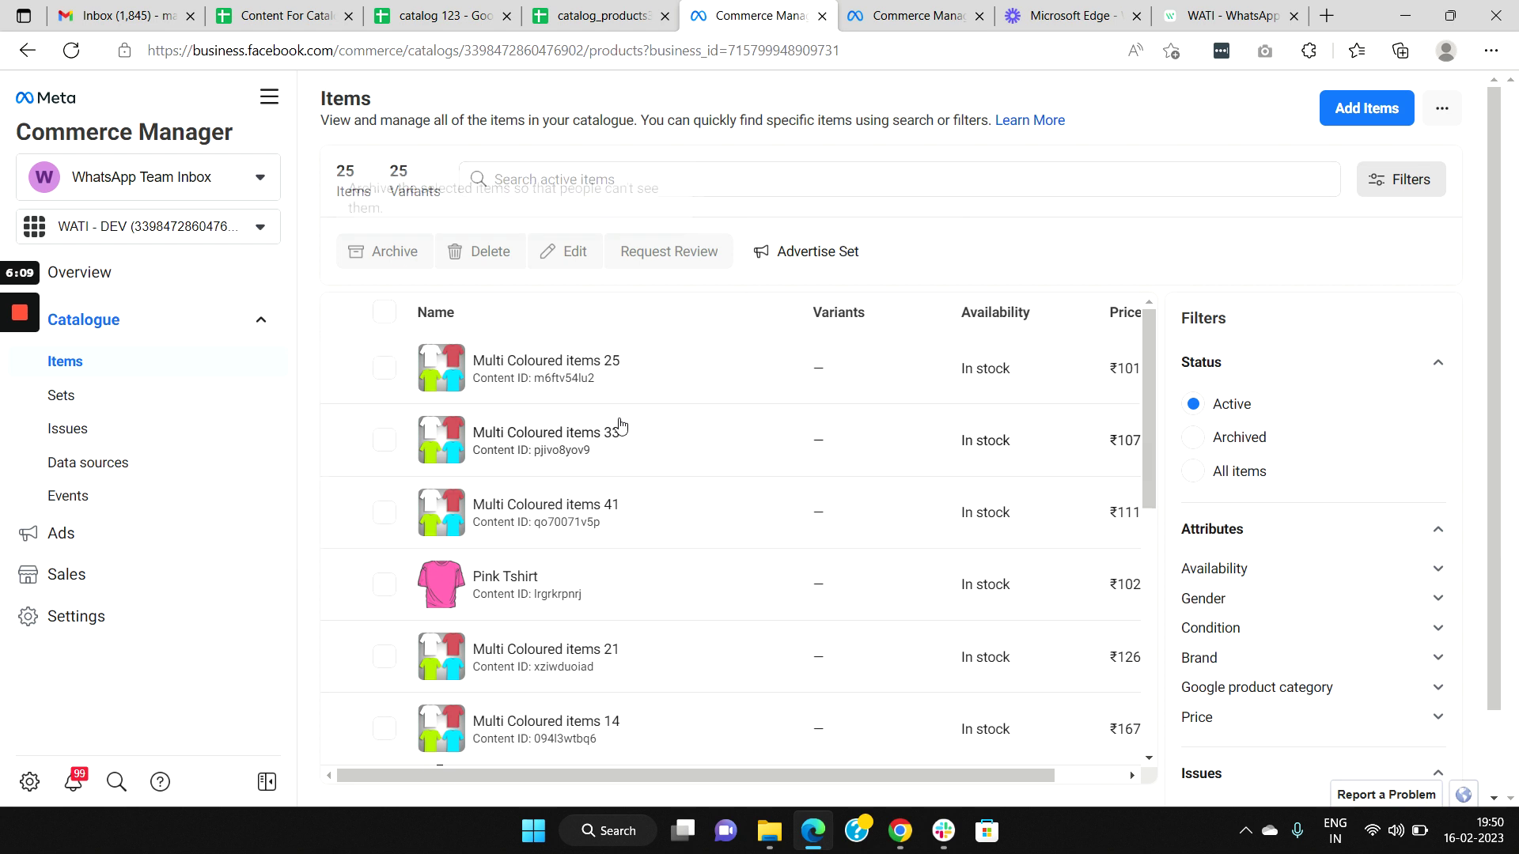
pyautogui.scroll(-2, 586, 431)
pyautogui.scroll(-10, 586, 431)
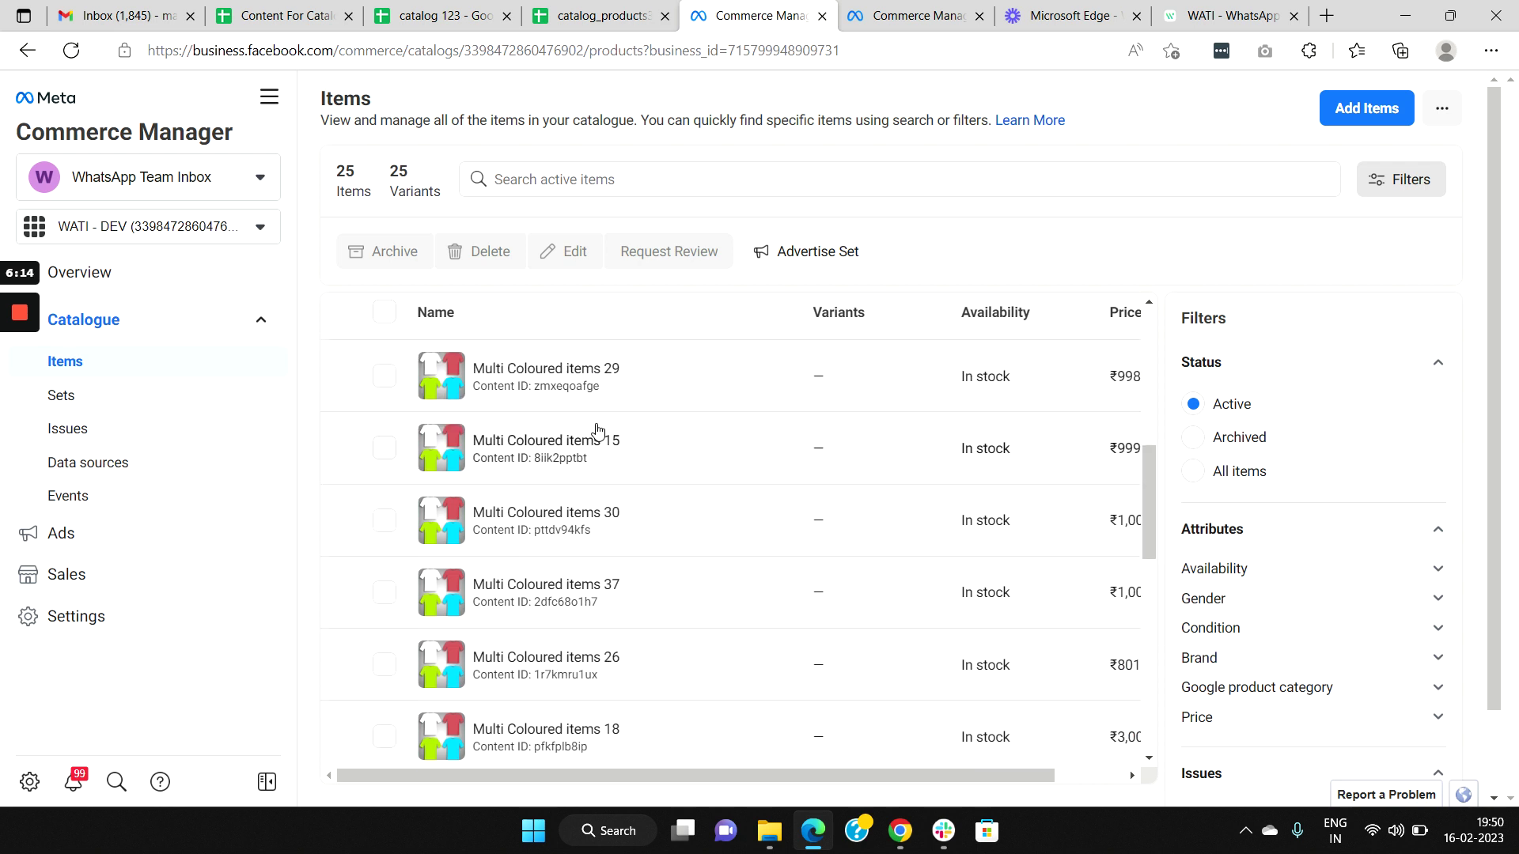
pyautogui.scroll(5, 593, 429)
pyautogui.scroll(3, 597, 429)
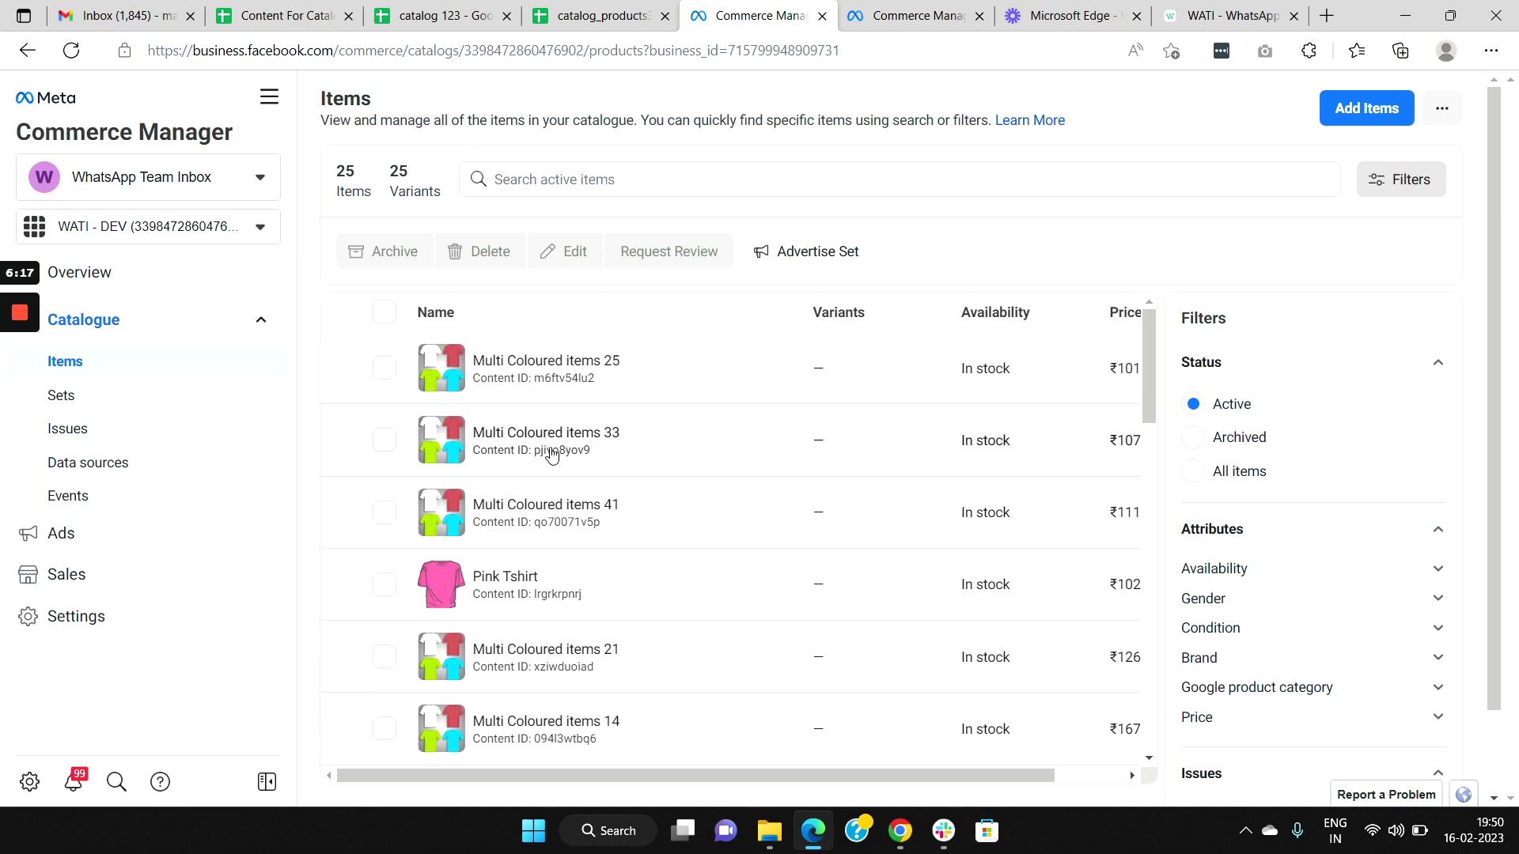
pyautogui.scroll(-1, 563, 436)
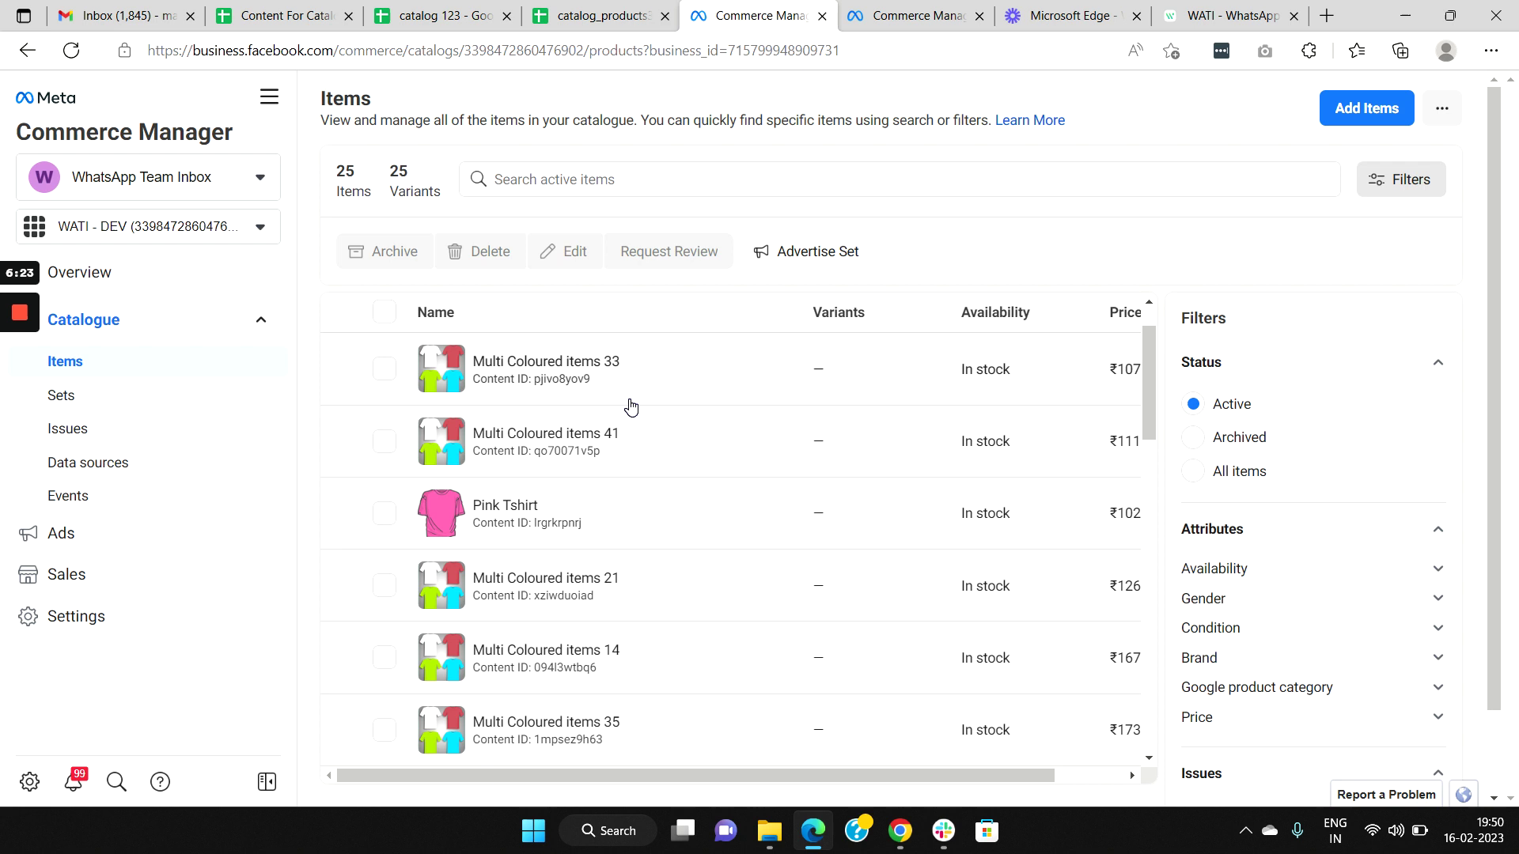
pyautogui.scroll(1, 630, 405)
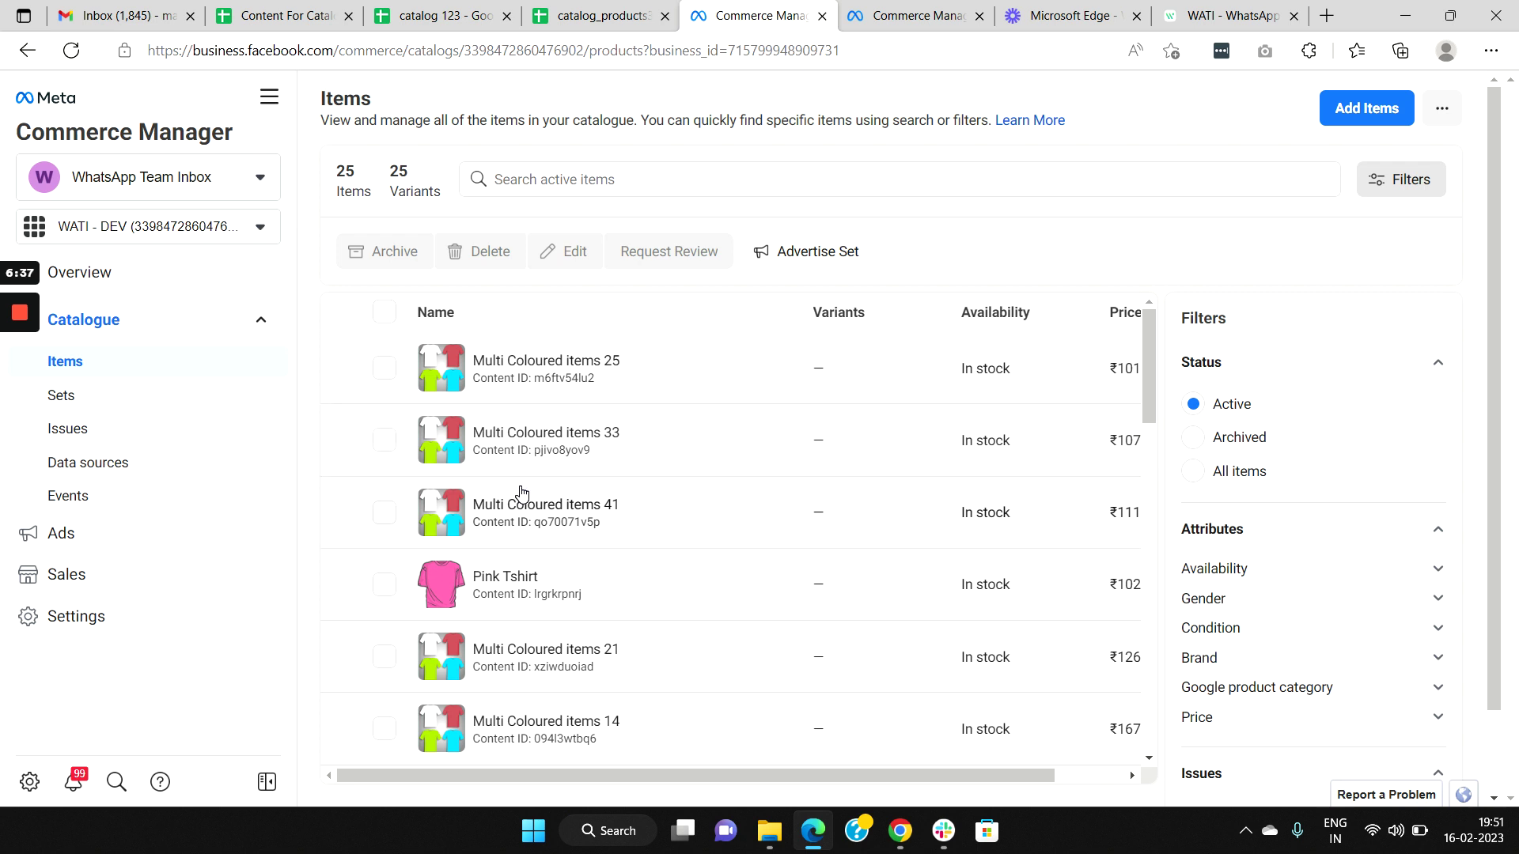
# - Start a new manually selected product set in Catalogue > Sets and name it set2
pyautogui.click(146, 408)
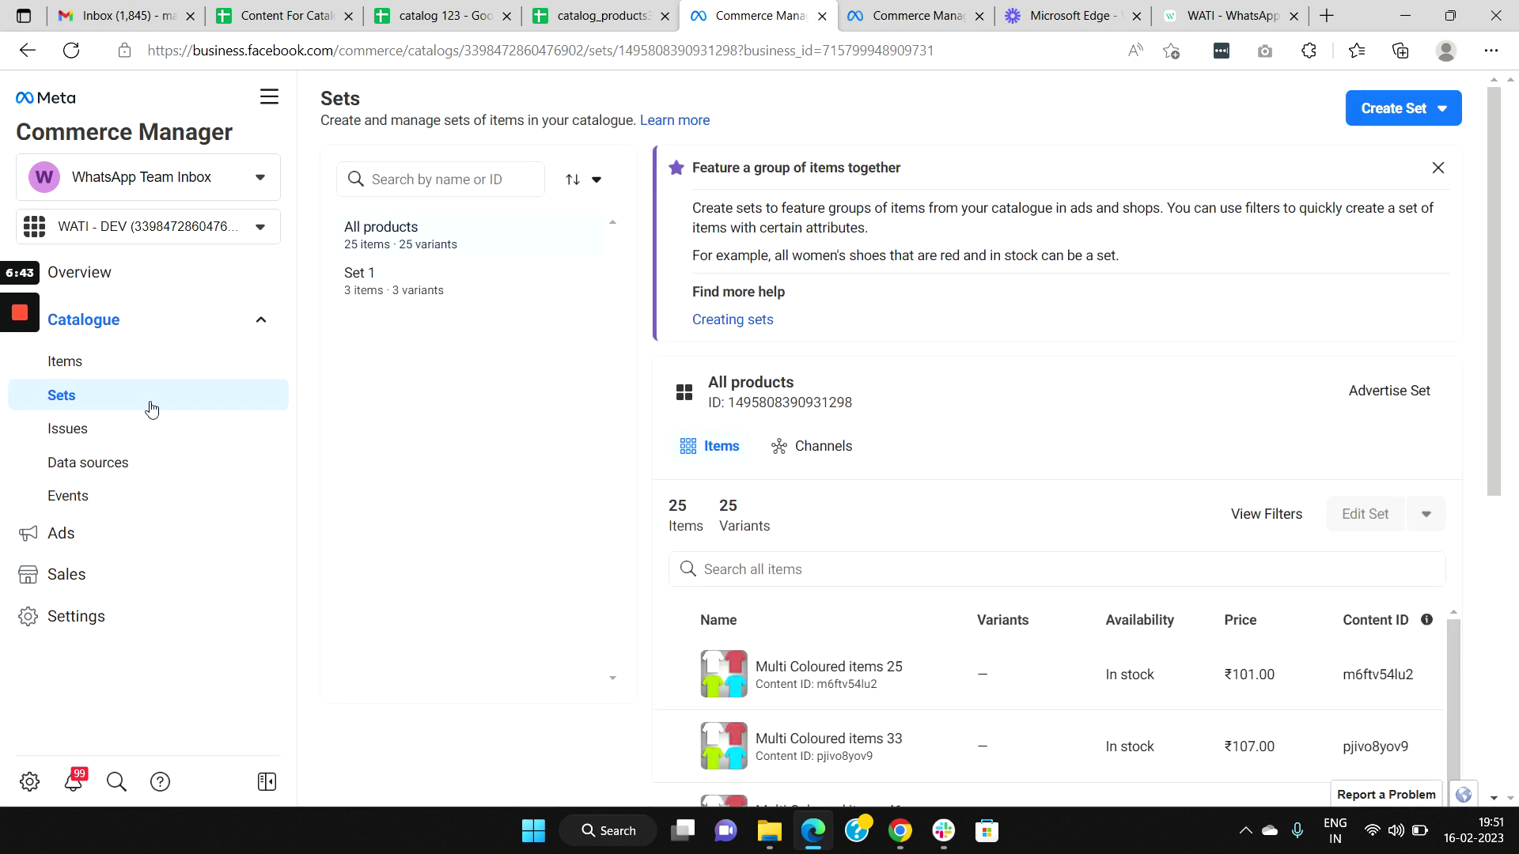
pyautogui.click(1397, 120)
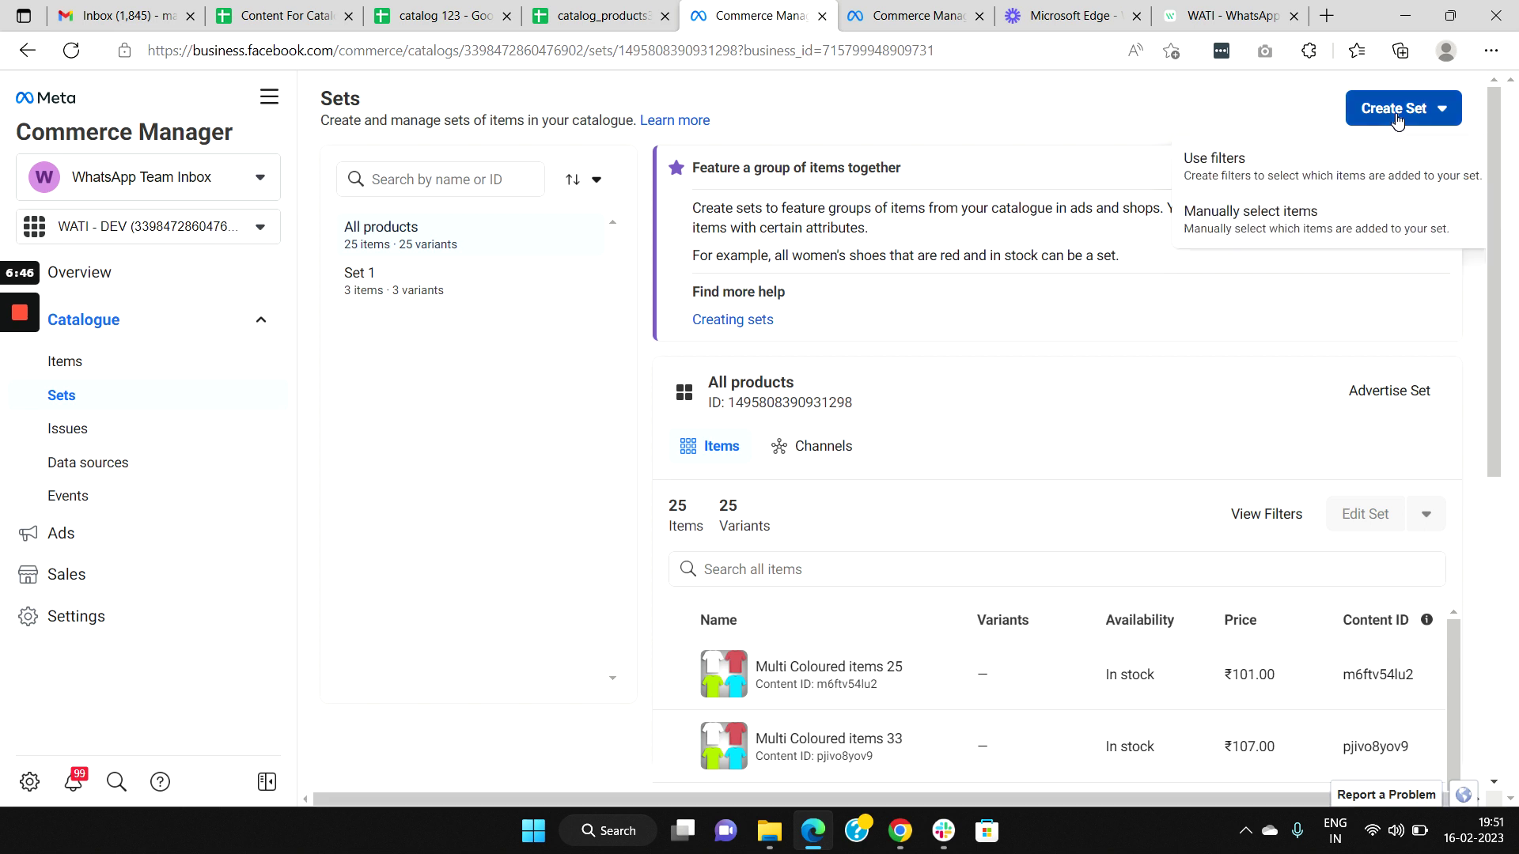
pyautogui.click(1320, 228)
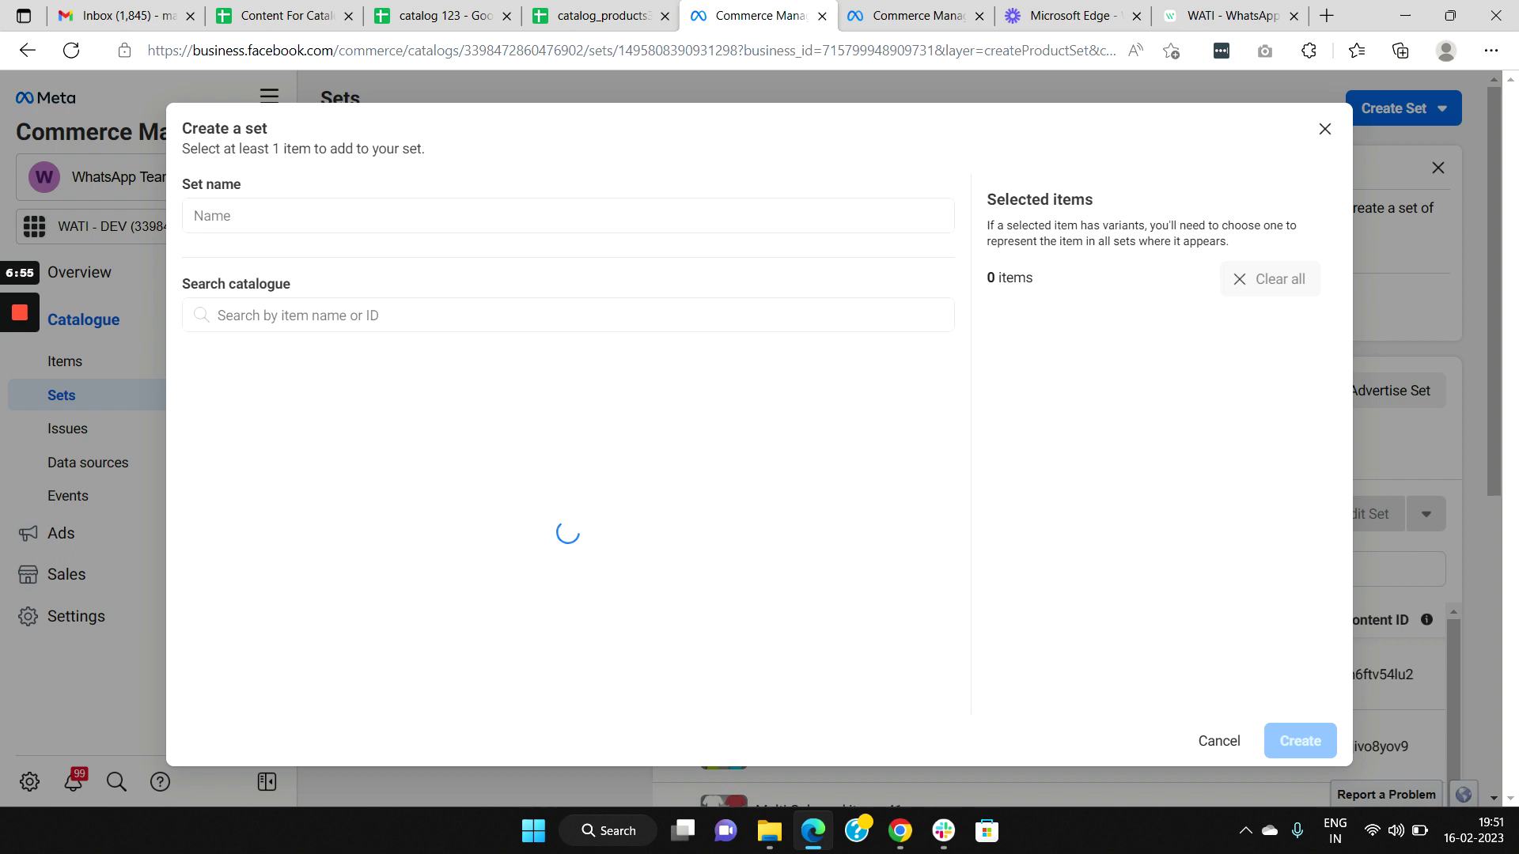
pyautogui.click(237, 215)
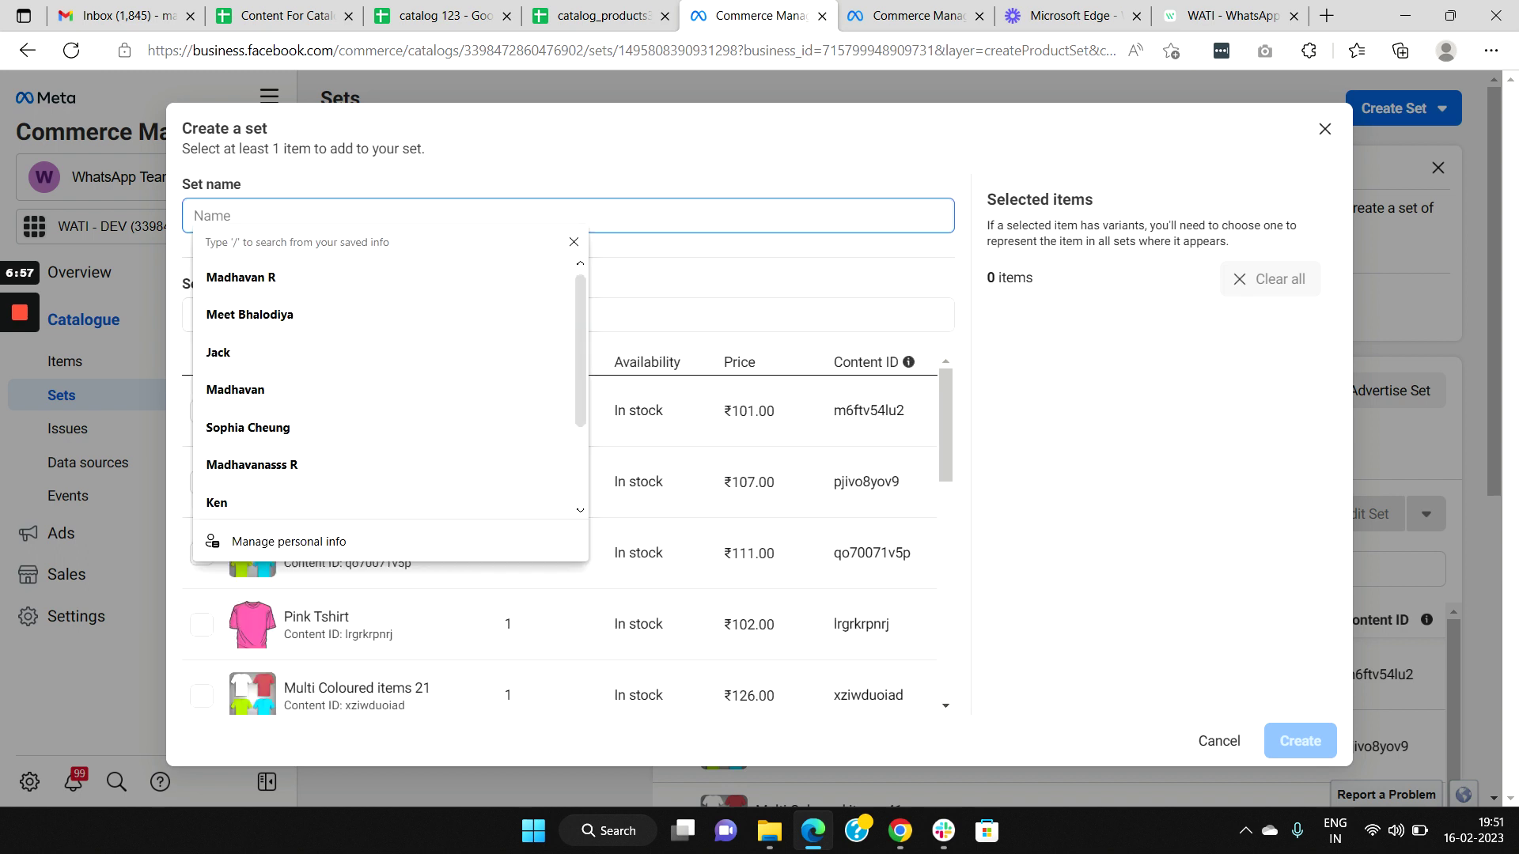
pyautogui.click(769, 247)
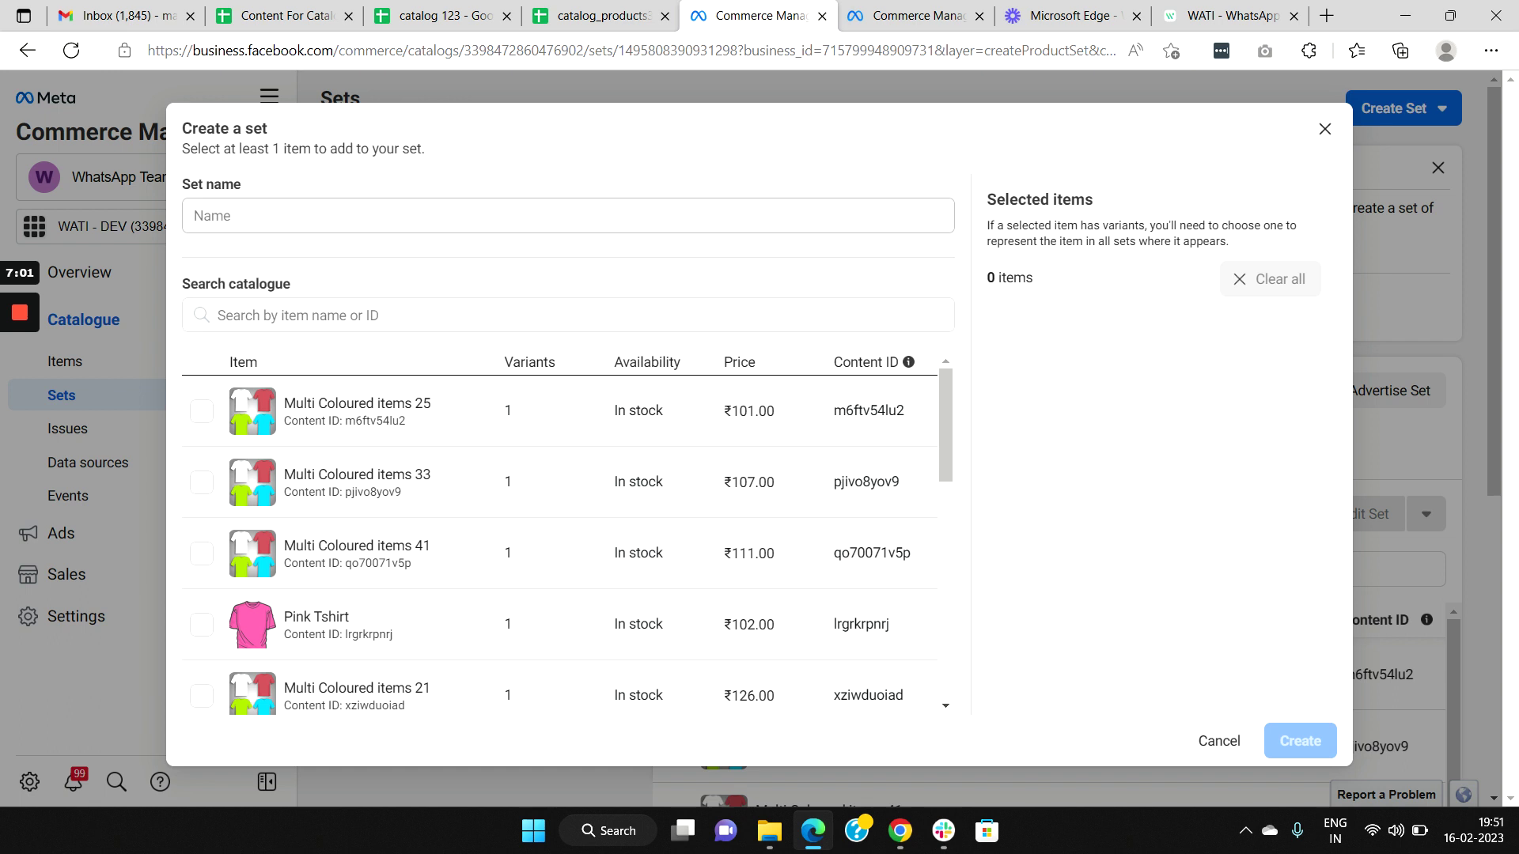
pyautogui.click(237, 215)
pyautogui.write('set2')
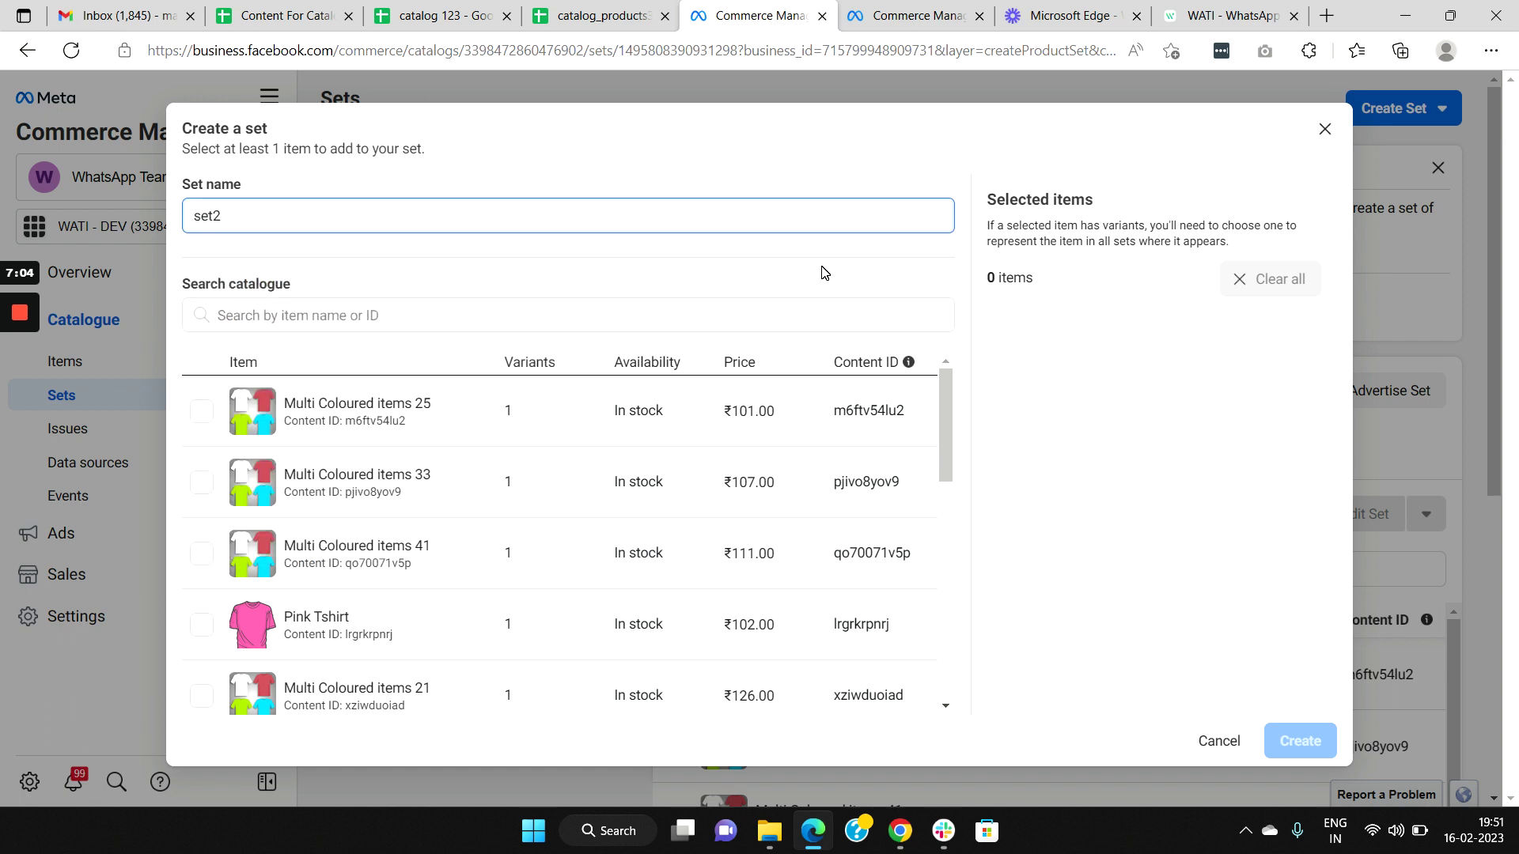
pyautogui.click(823, 273)
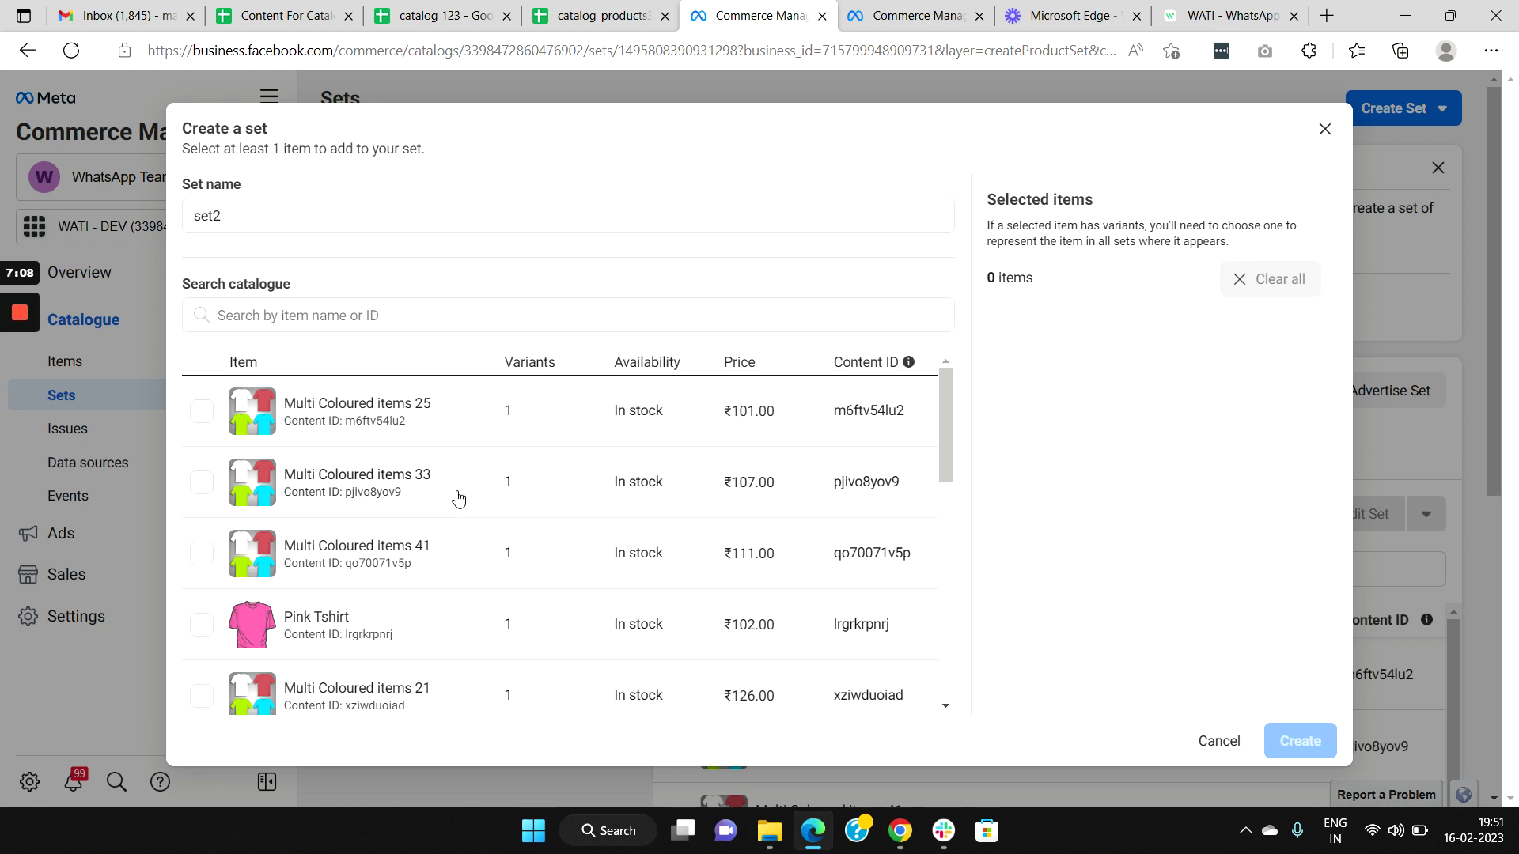
# - Tick Multi Coloured items 25, 33 and 41 and create the set
pyautogui.scroll(-1, 458, 495)
pyautogui.scroll(-2, 458, 497)
pyautogui.scroll(3, 456, 497)
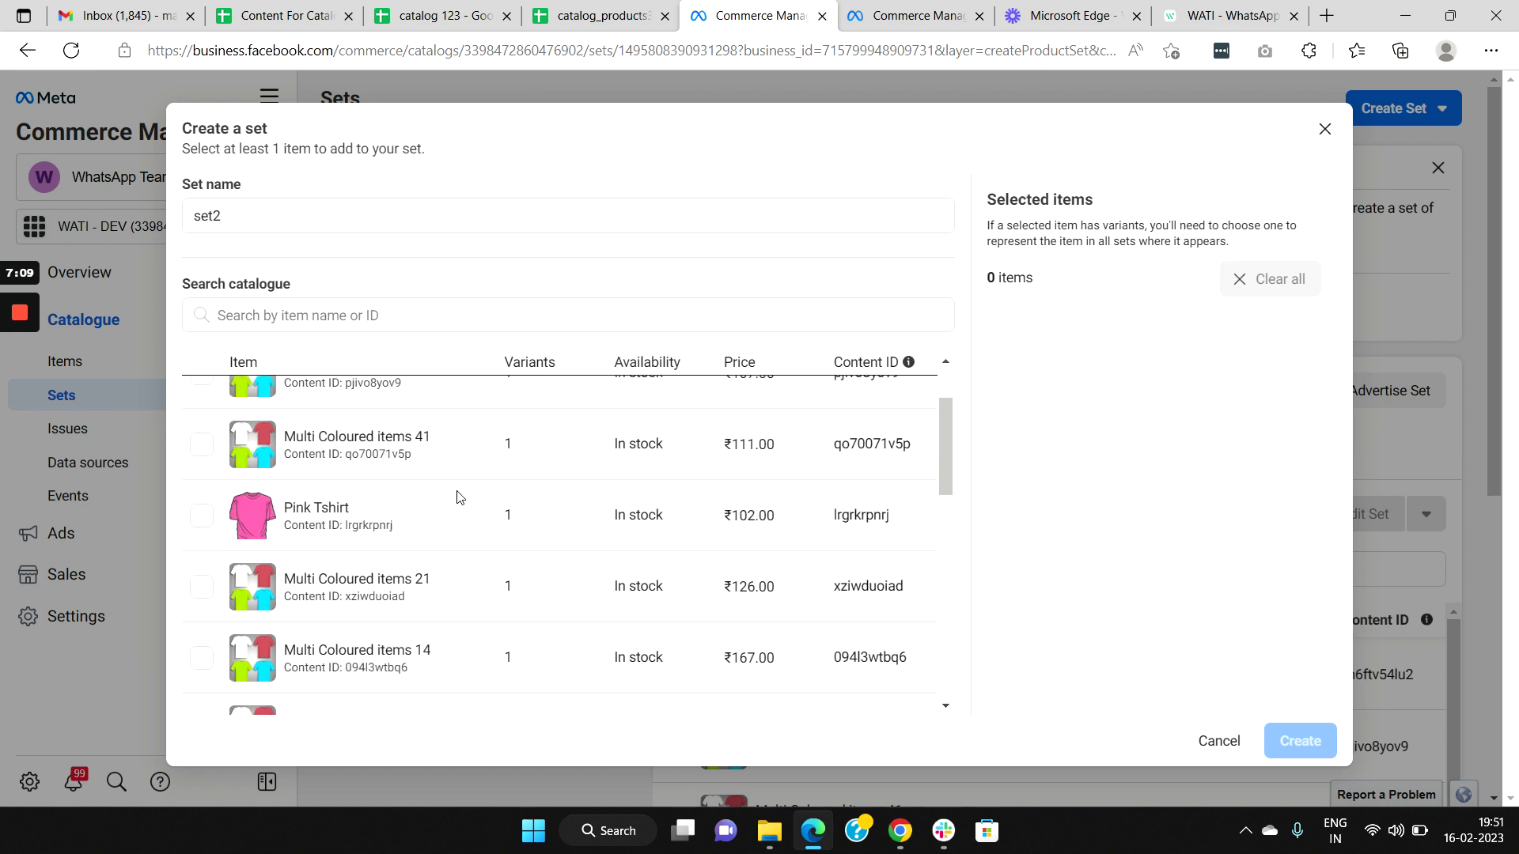
pyautogui.click(202, 412)
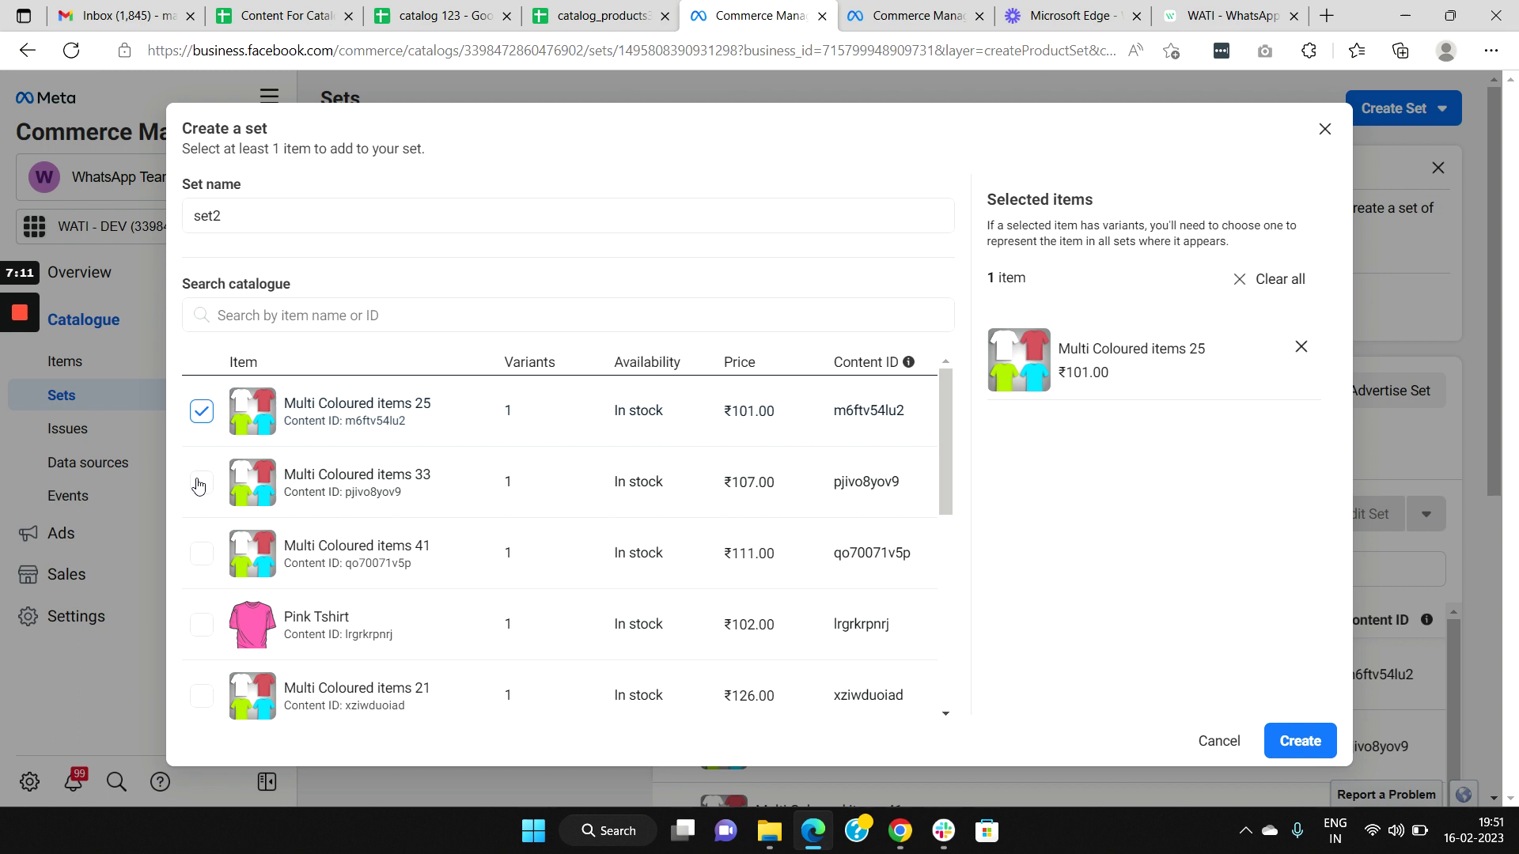
pyautogui.click(202, 483)
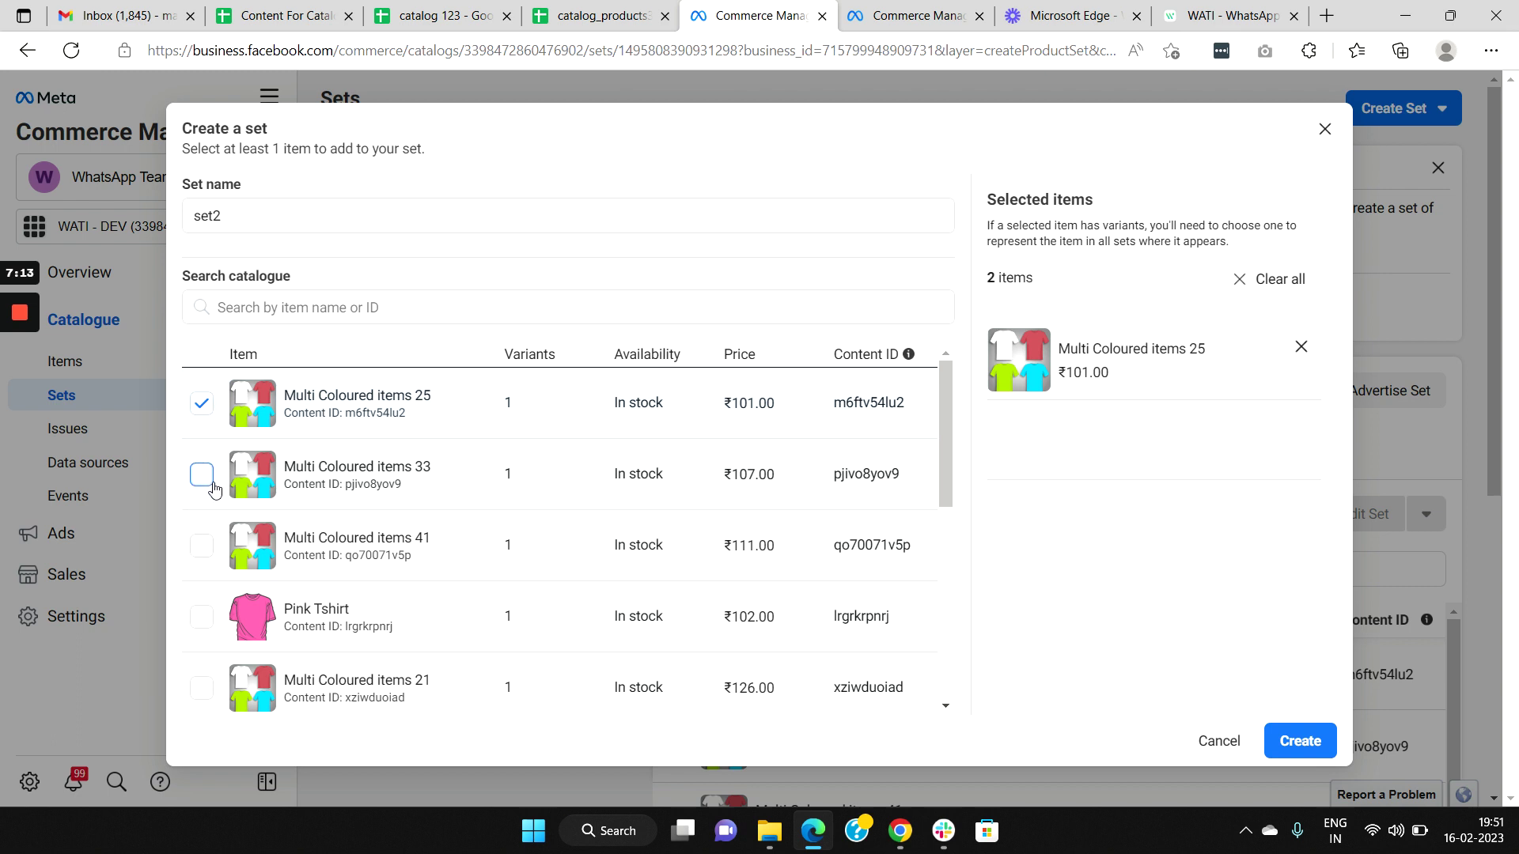
pyautogui.click(202, 554)
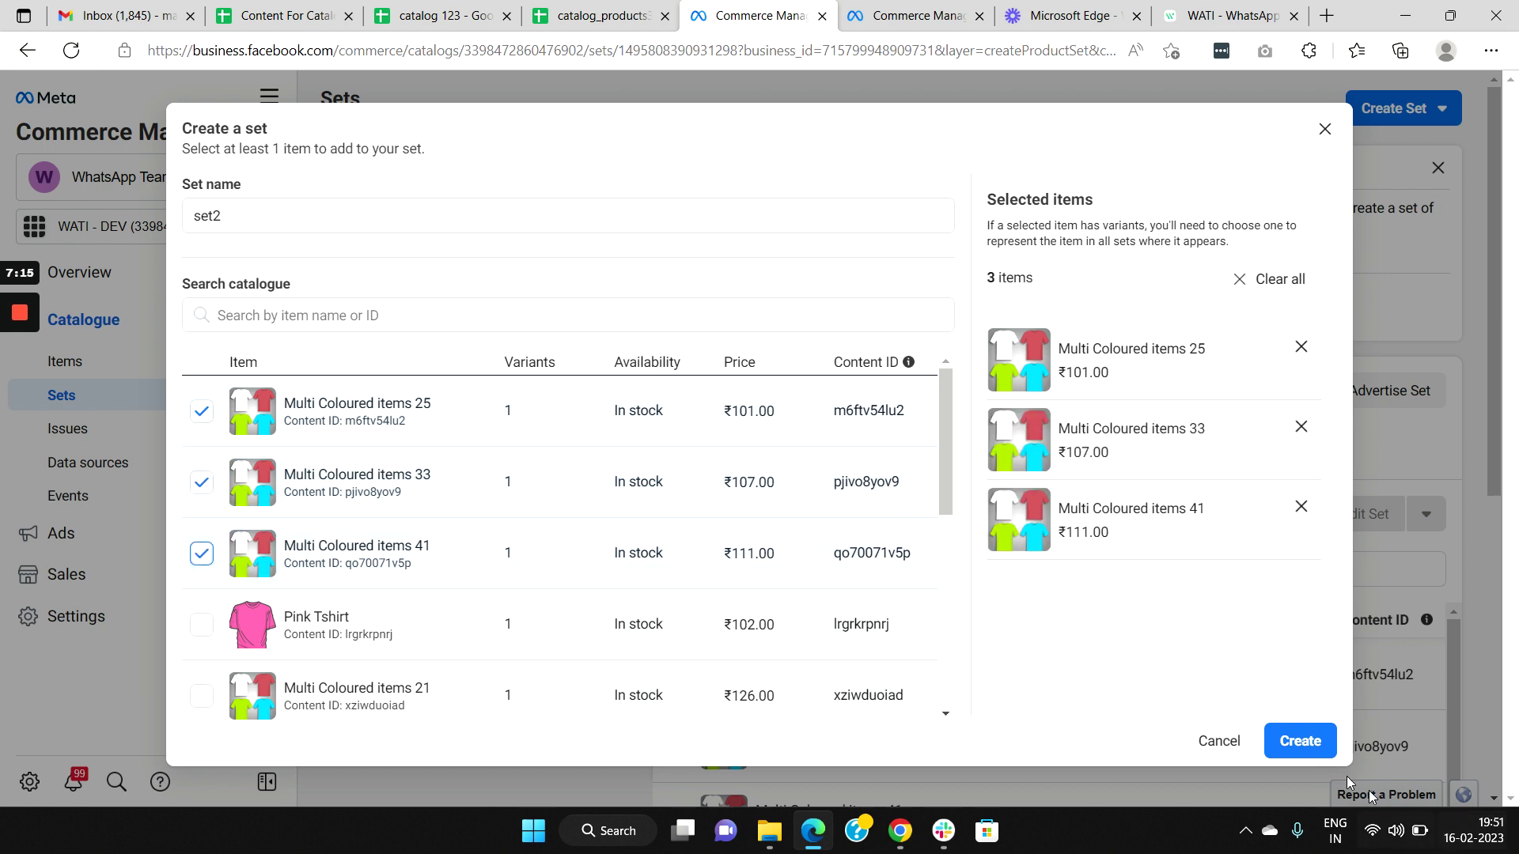
pyautogui.click(1315, 753)
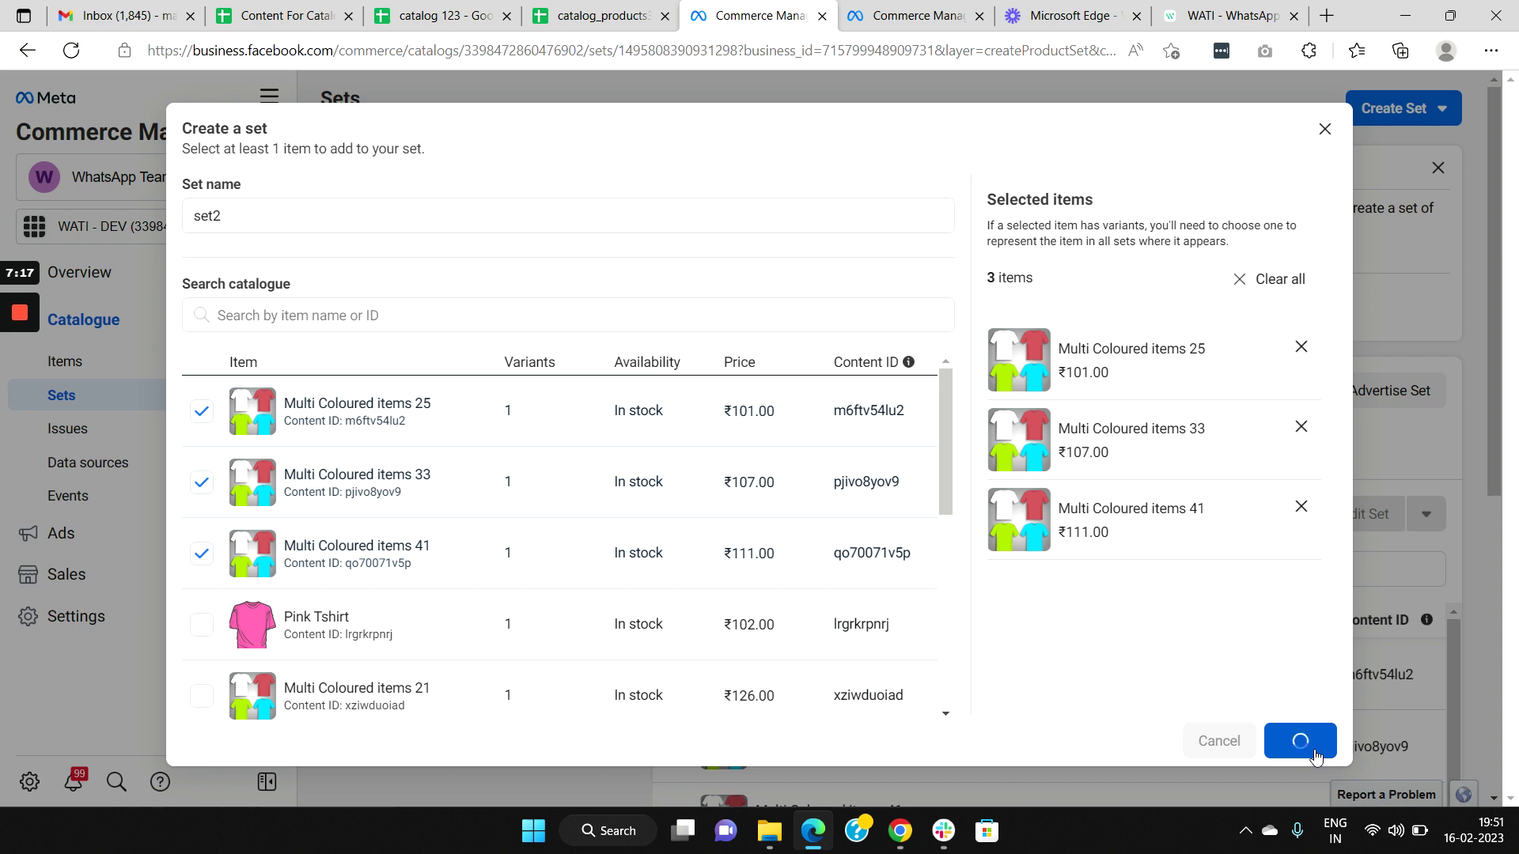